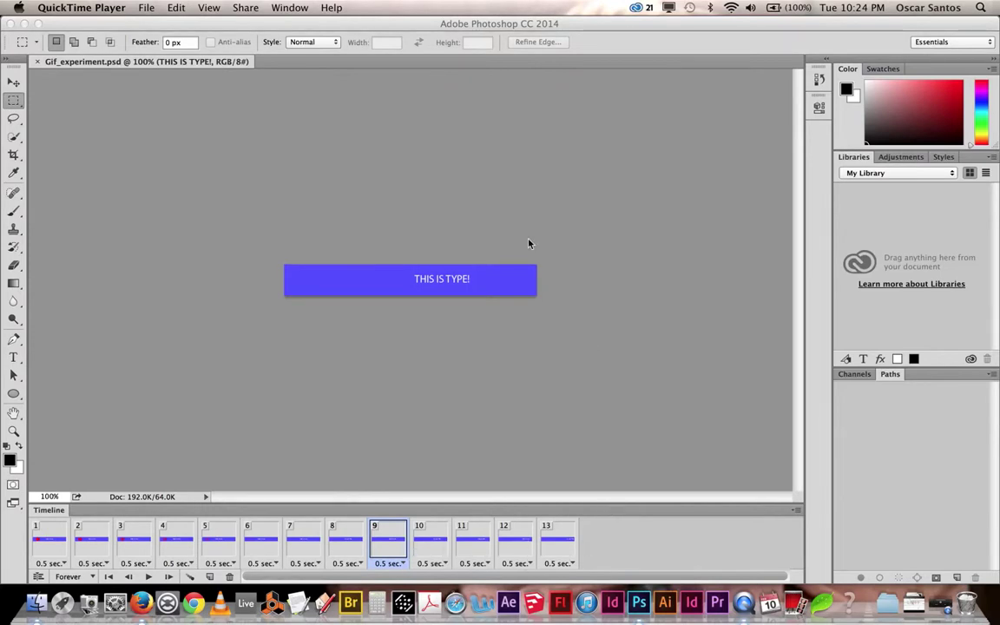
- Bring the Photoshop GIF project back in front of the screen recorder
left_click(289, 7)
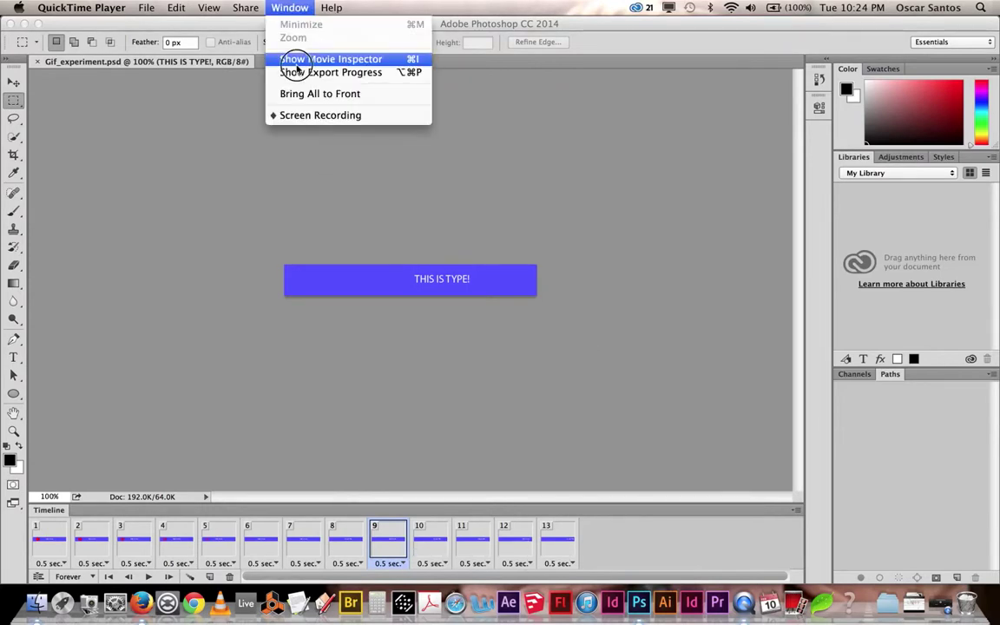
left_click(547, 216)
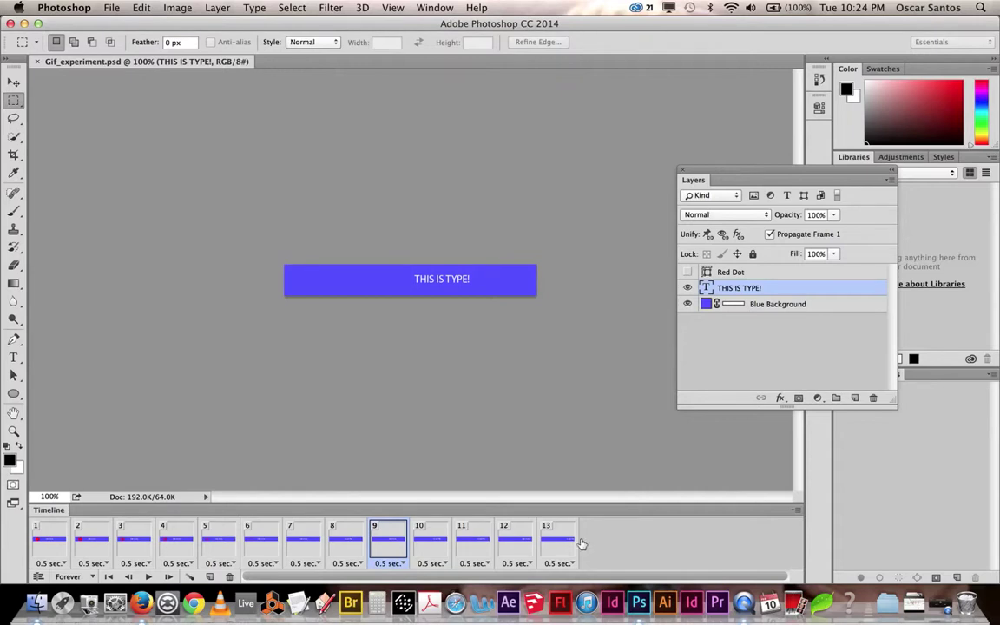
- Delete animation frames 2 through 13, keeping only the first 0.5 sec frame
left_click_drag(89, 543, 109, 527)
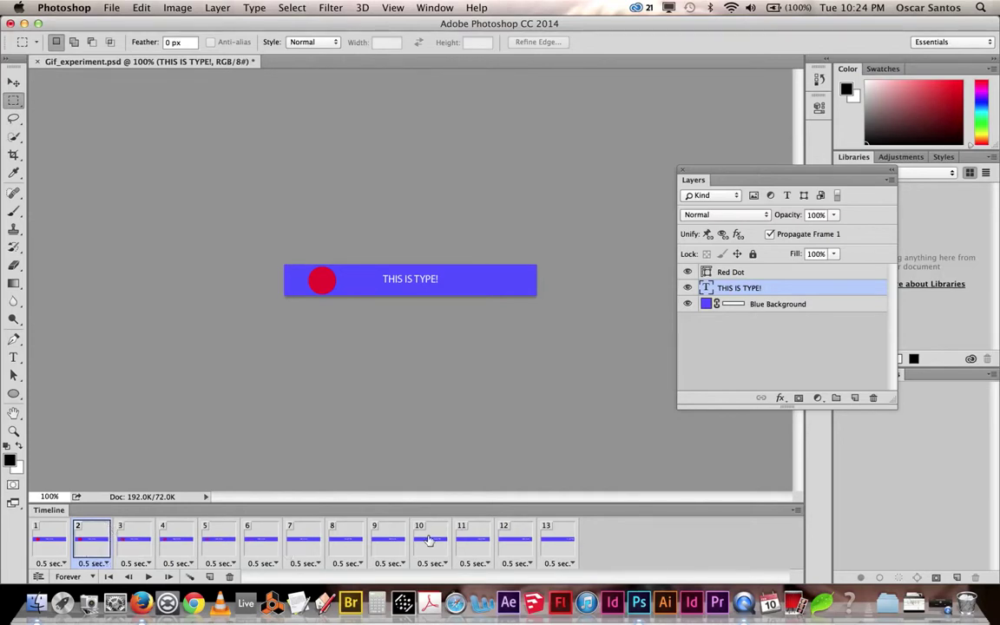
left_click(555, 545, "shift")
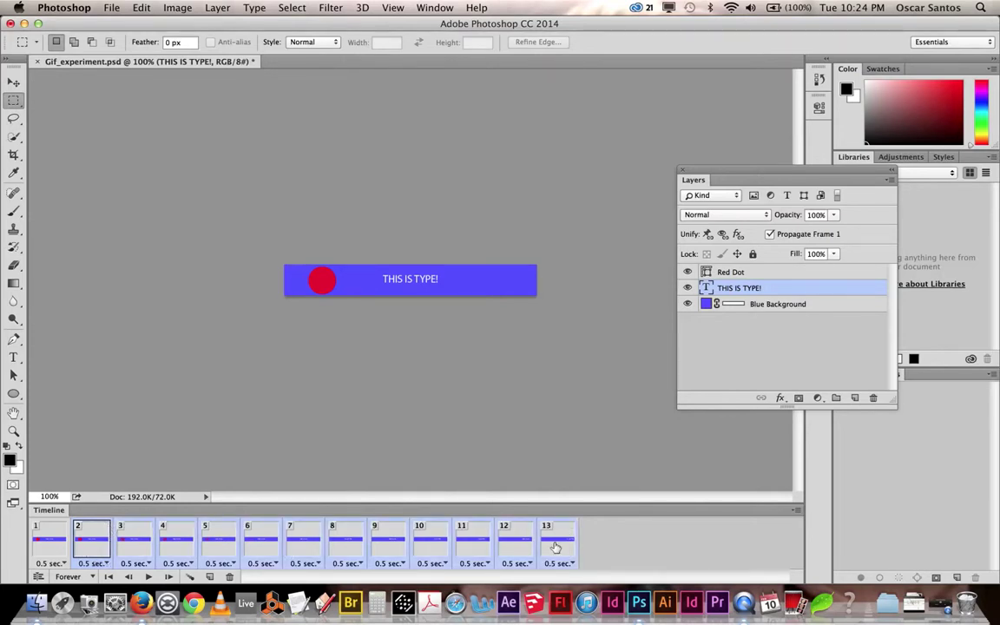
left_click(229, 577)
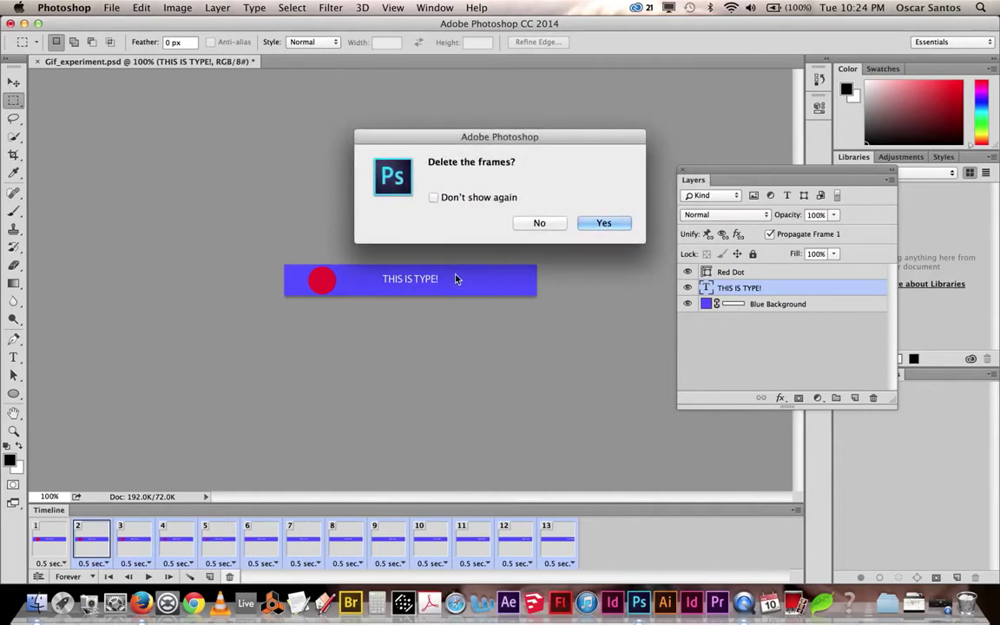
left_click(616, 222)
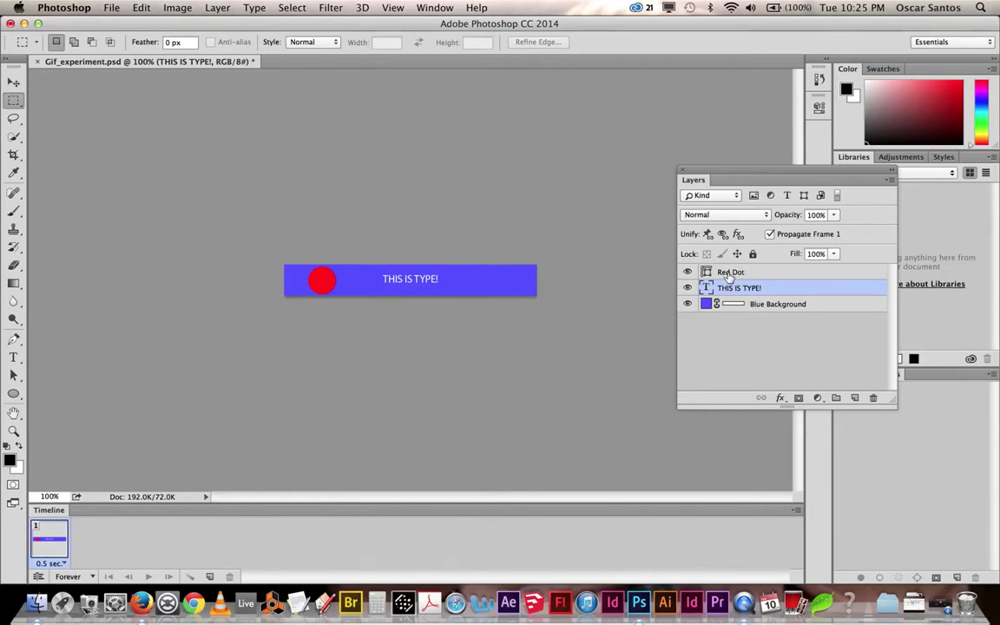
- Convert the frame animation to a video timeline and enlarge the panel to show all tracks
left_click_drag(729, 276, 407, 539)
left_click(39, 577)
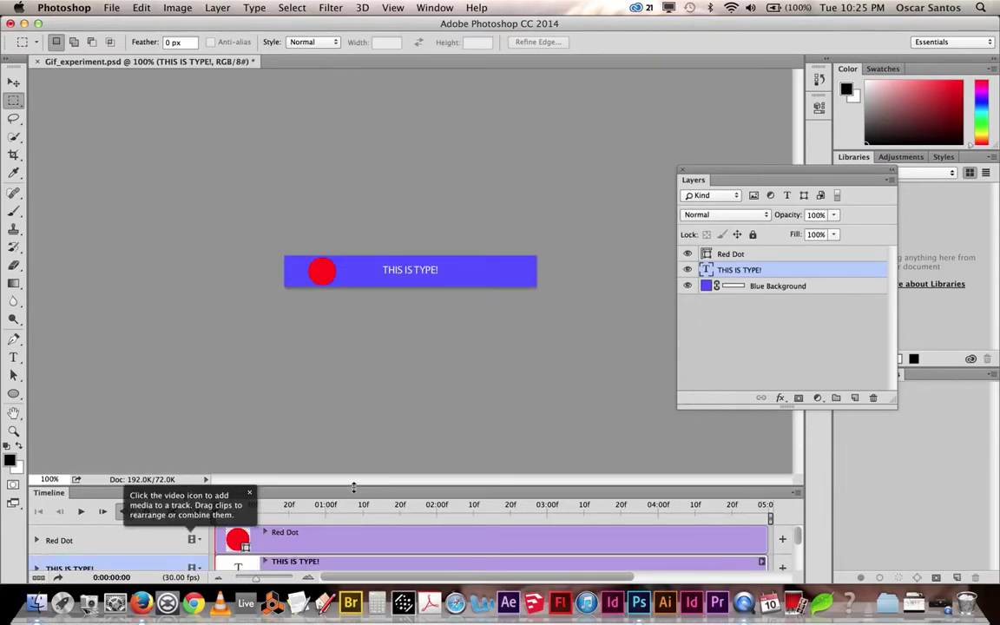
left_click_drag(318, 438, 368, 406)
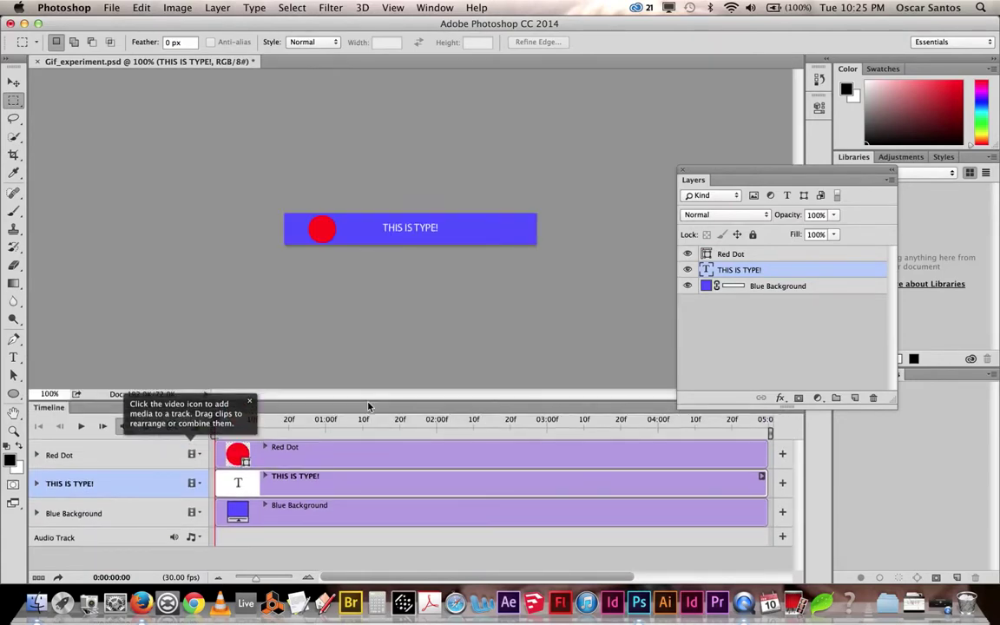
left_click(422, 9)
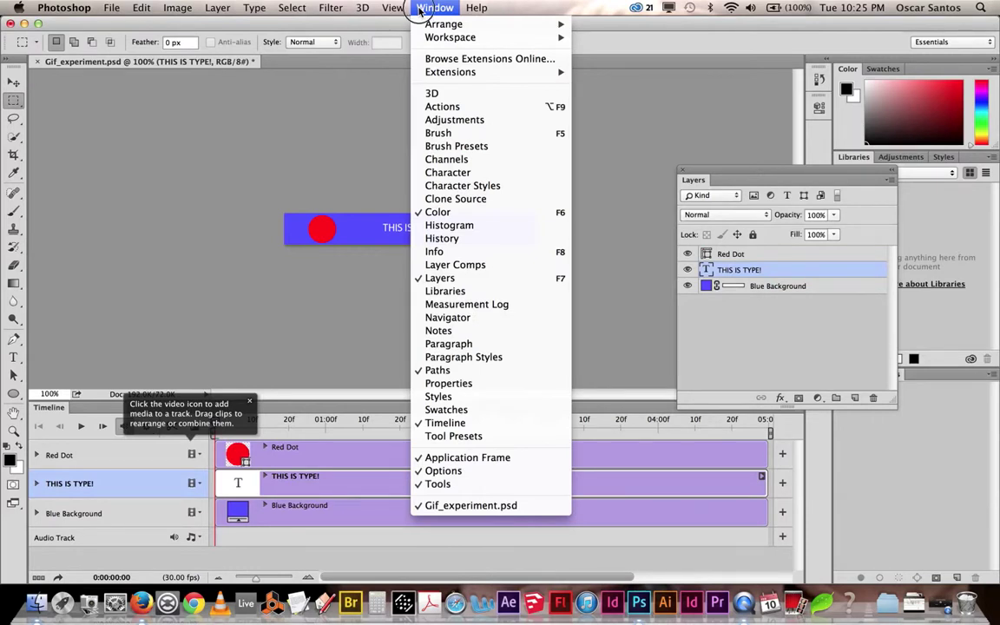
left_click(422, 9)
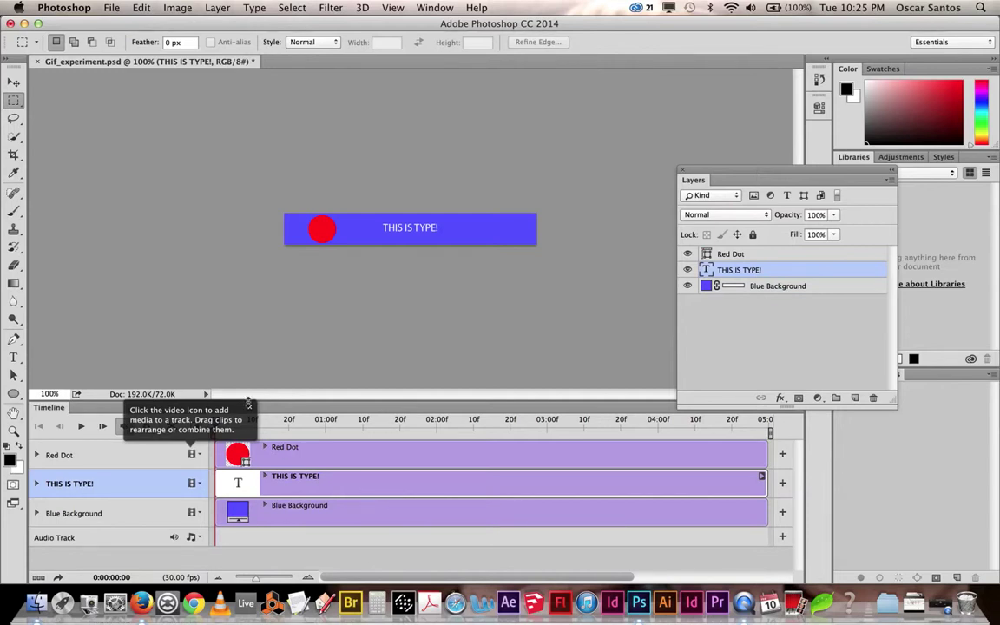
left_click(250, 409)
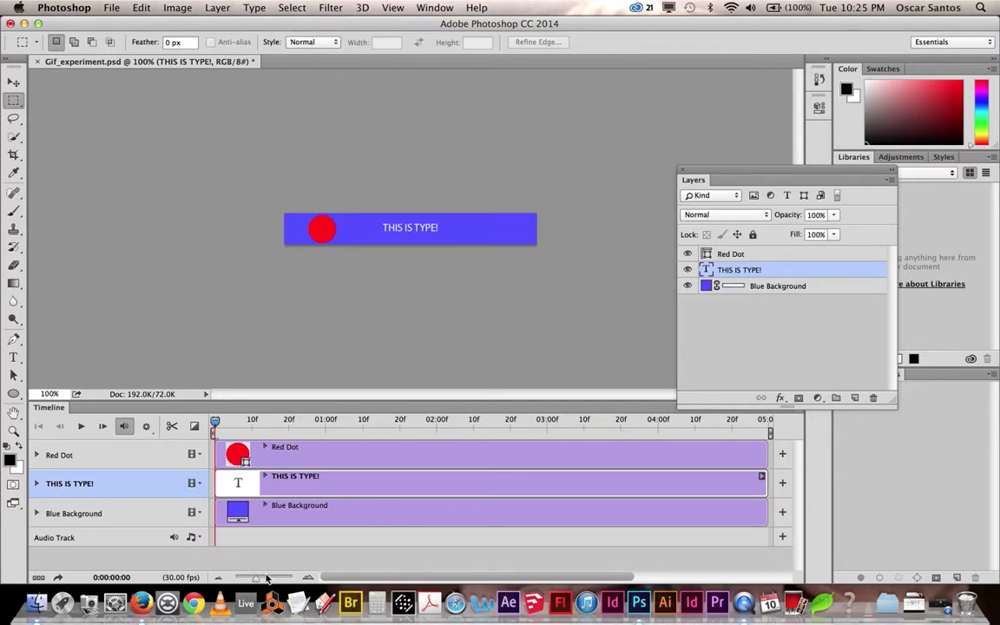
left_click(73, 460)
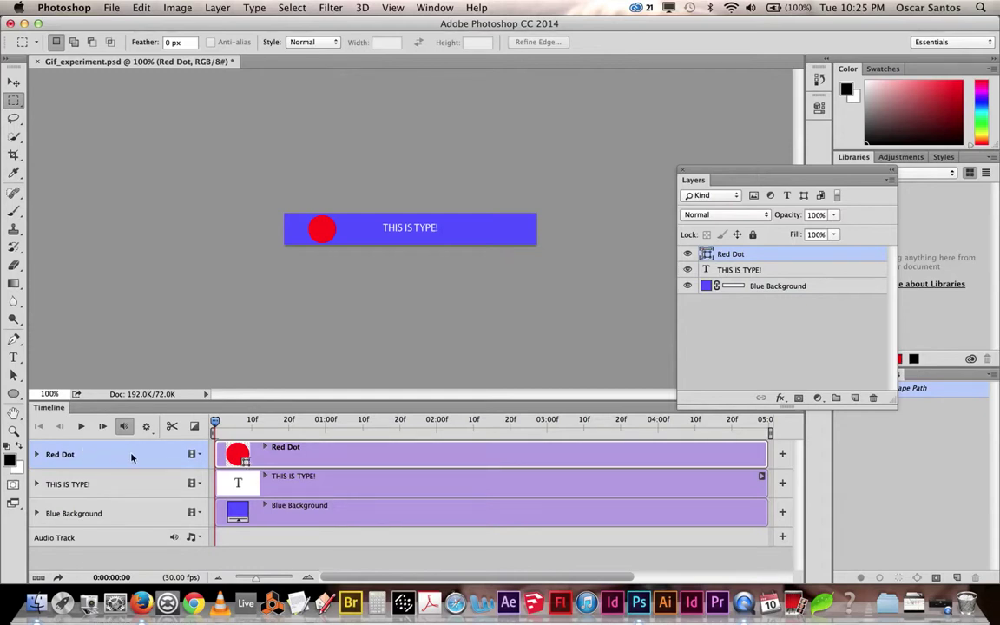
left_click(37, 454)
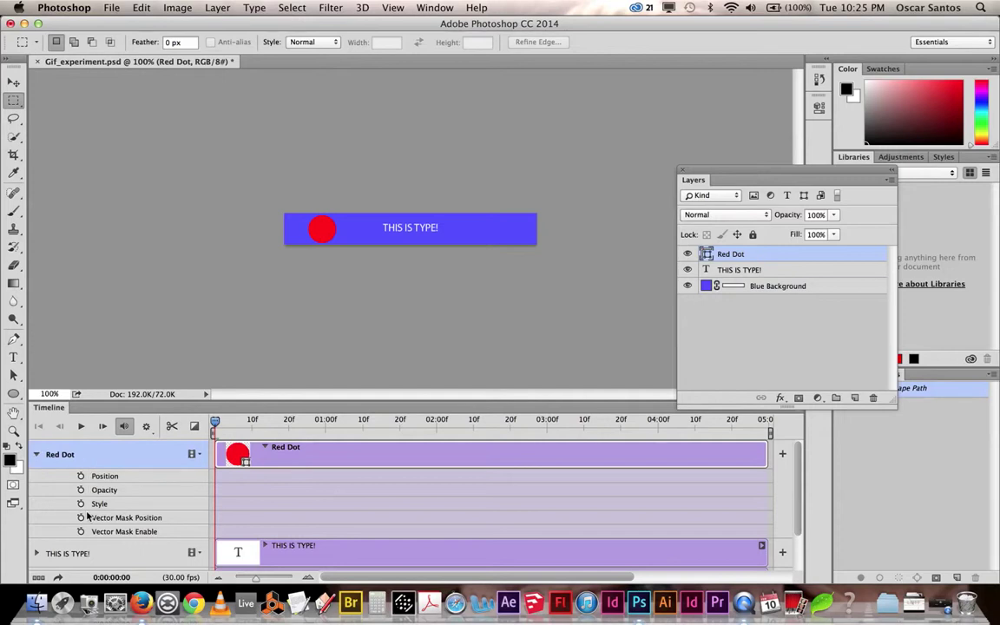
left_click(38, 455)
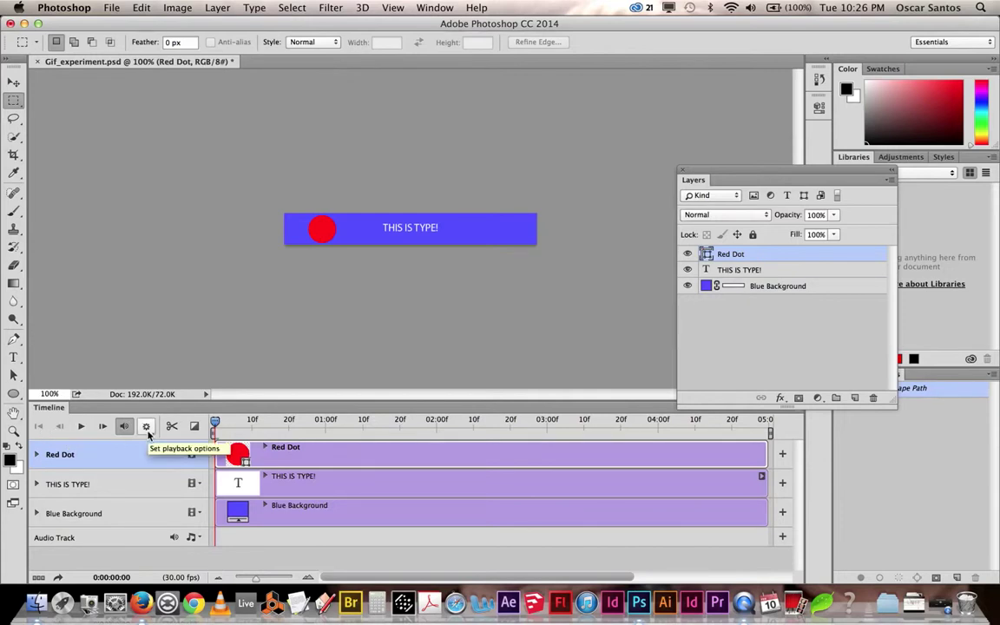
mouse_move(216, 422)
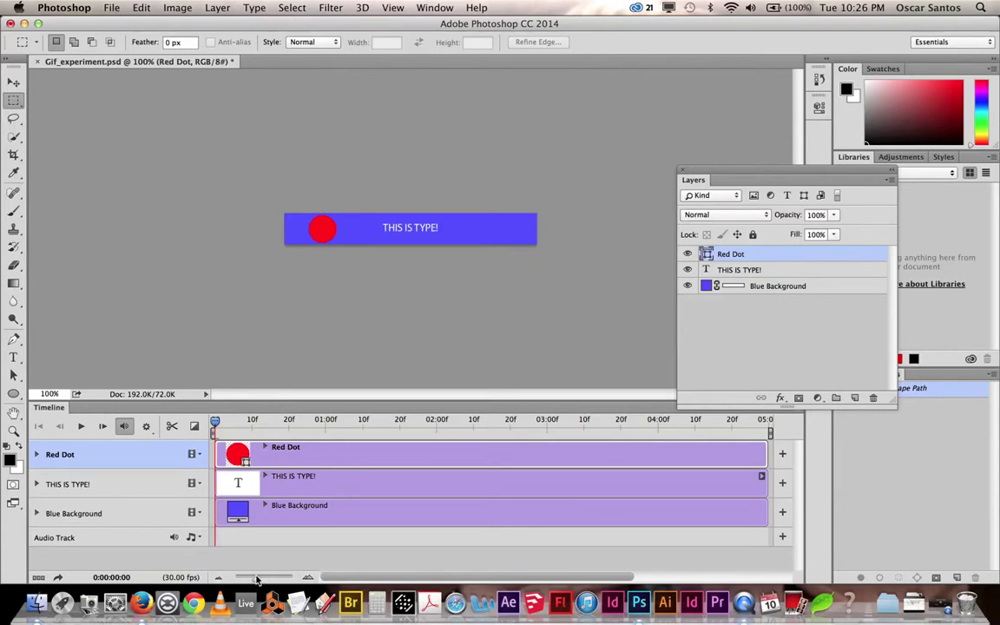
- Trim the work area and the Red Dot, THIS IS TYPE! and Blue Background clips to 03:00
left_click_drag(254, 579, 252, 580)
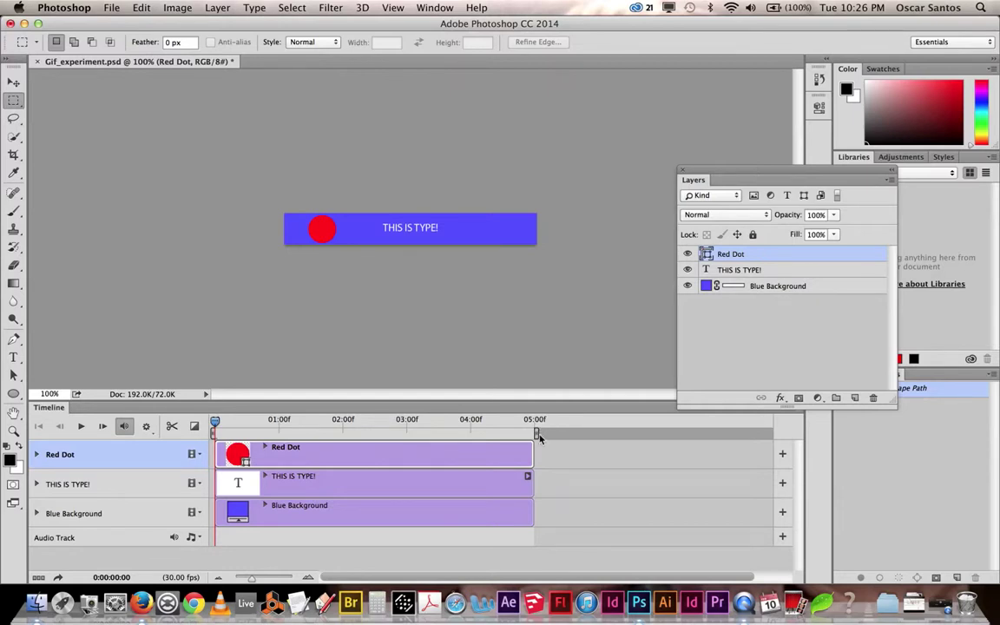
mouse_move(538, 431)
left_mouse_down()
mouse_move(452, 433)
mouse_move(520, 431)
mouse_move(408, 454)
left_mouse_up()
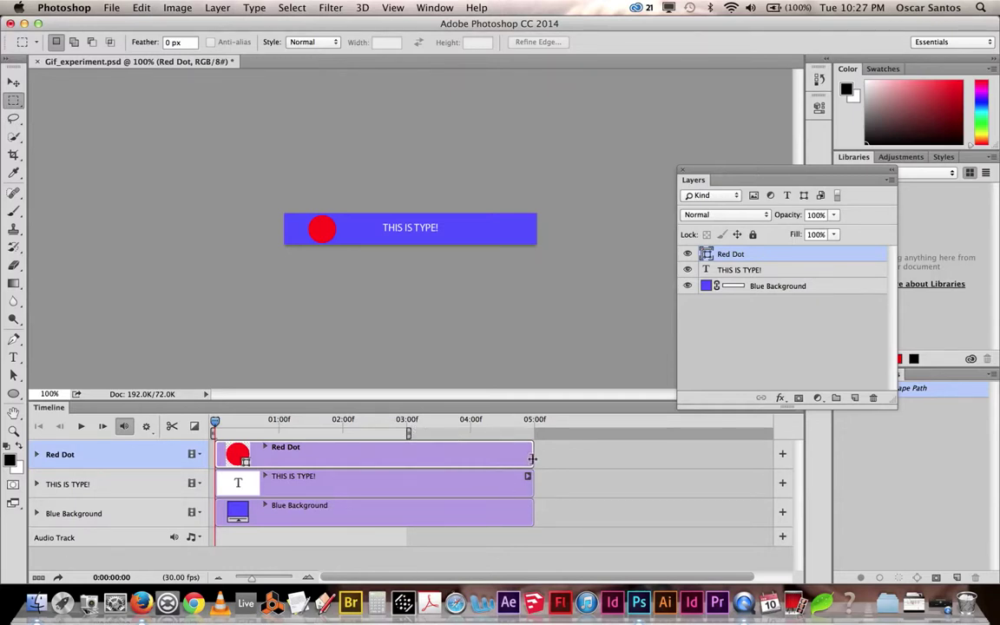
left_click_drag(529, 460, 406, 461)
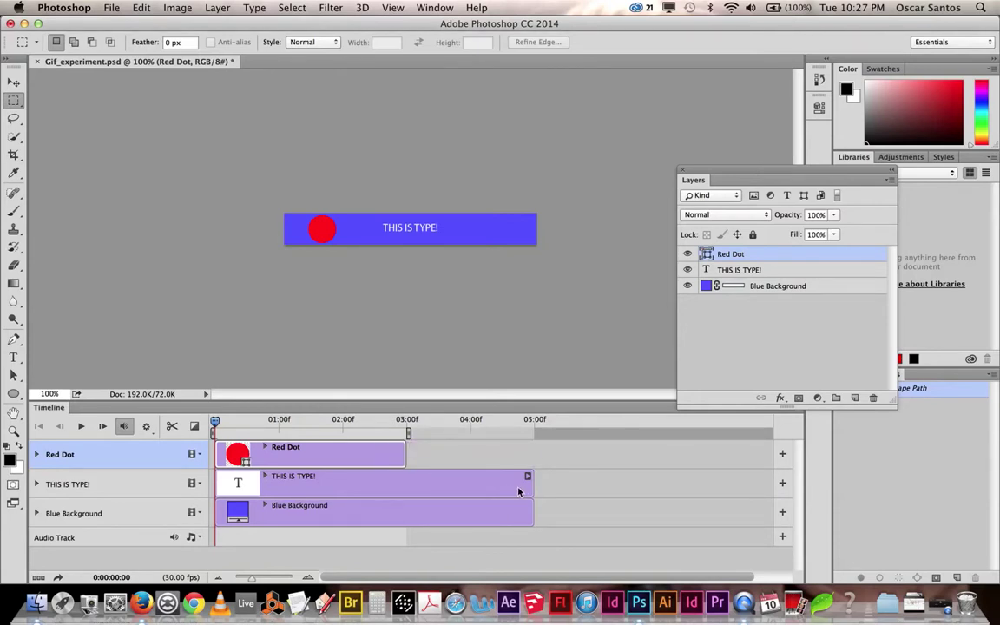
left_click_drag(533, 491, 405, 490)
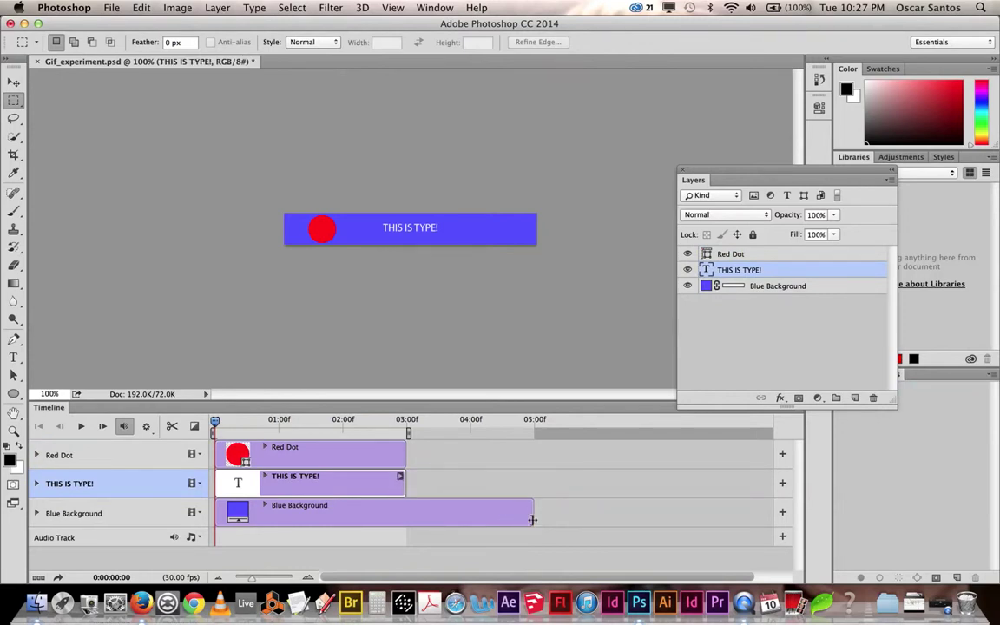
left_click_drag(532, 519, 406, 515)
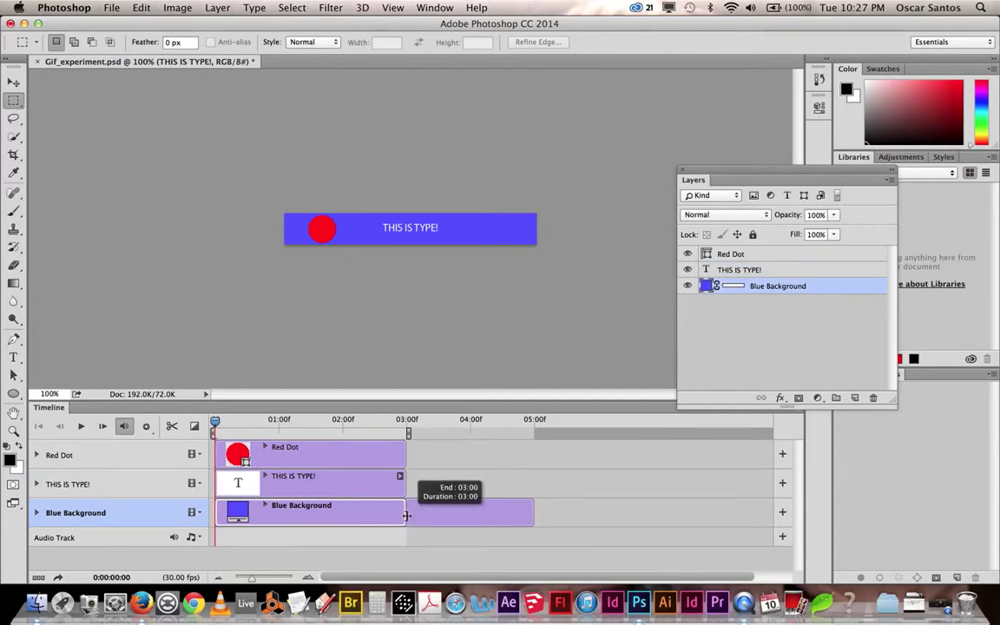
left_click_drag(406, 515, 406, 515)
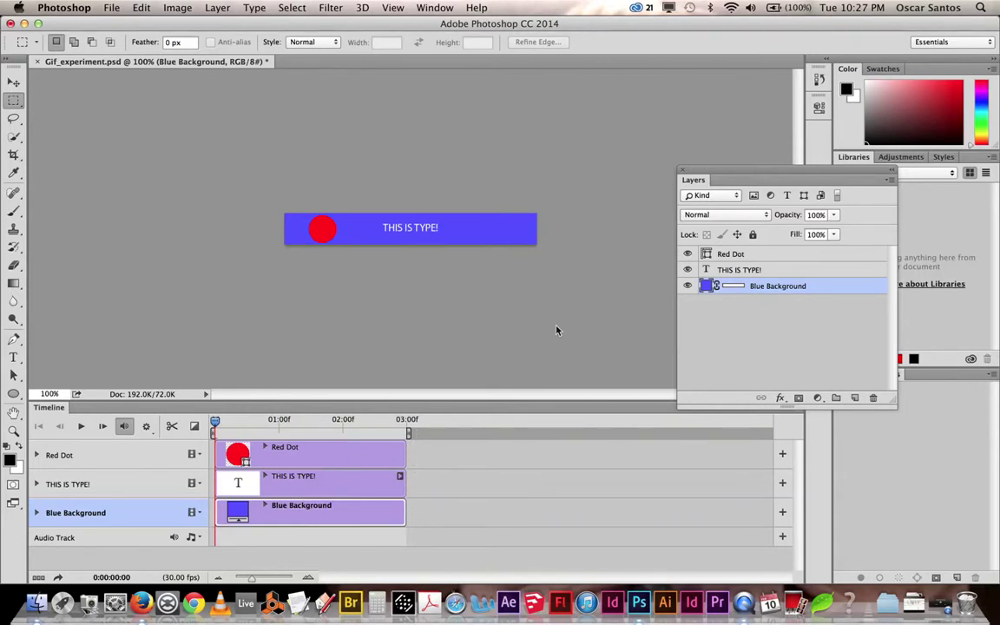
- Apply Convert to Smart Object to the THIS IS TYPE! layer, then to the Red Dot layer
left_click(737, 273)
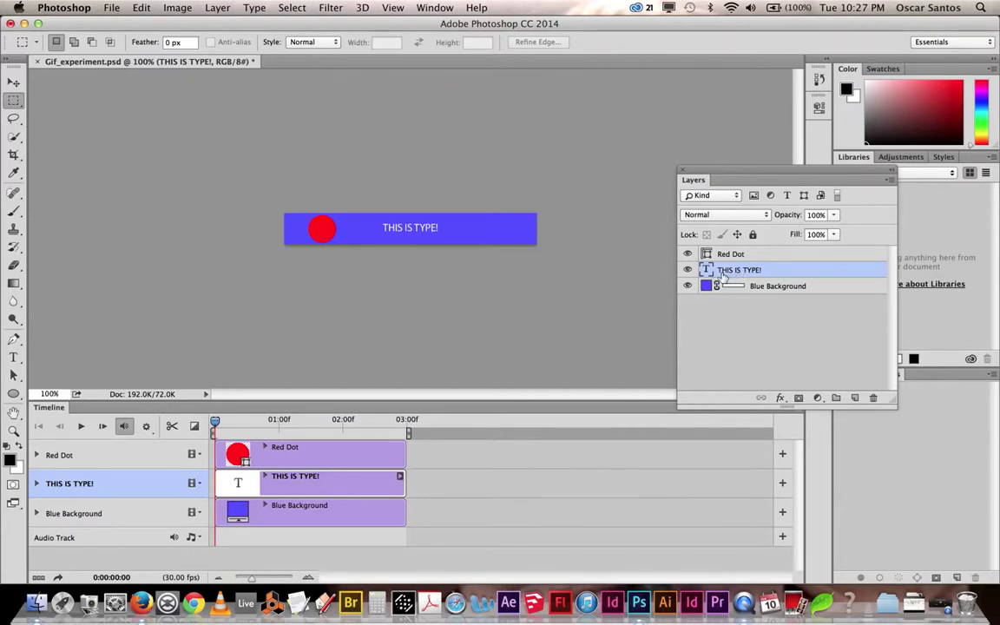
right_click(731, 272)
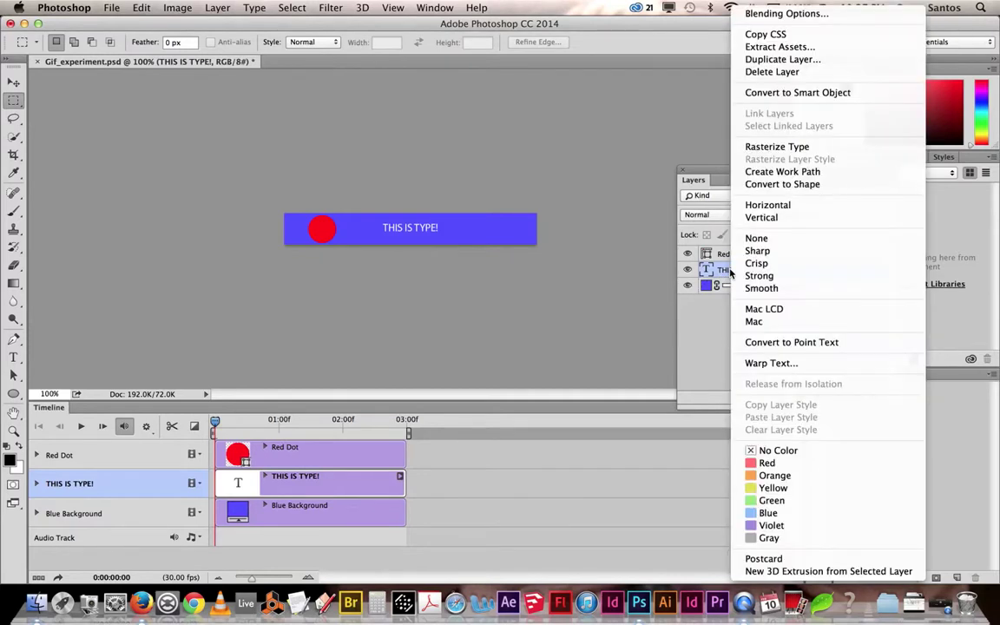
left_click(794, 92)
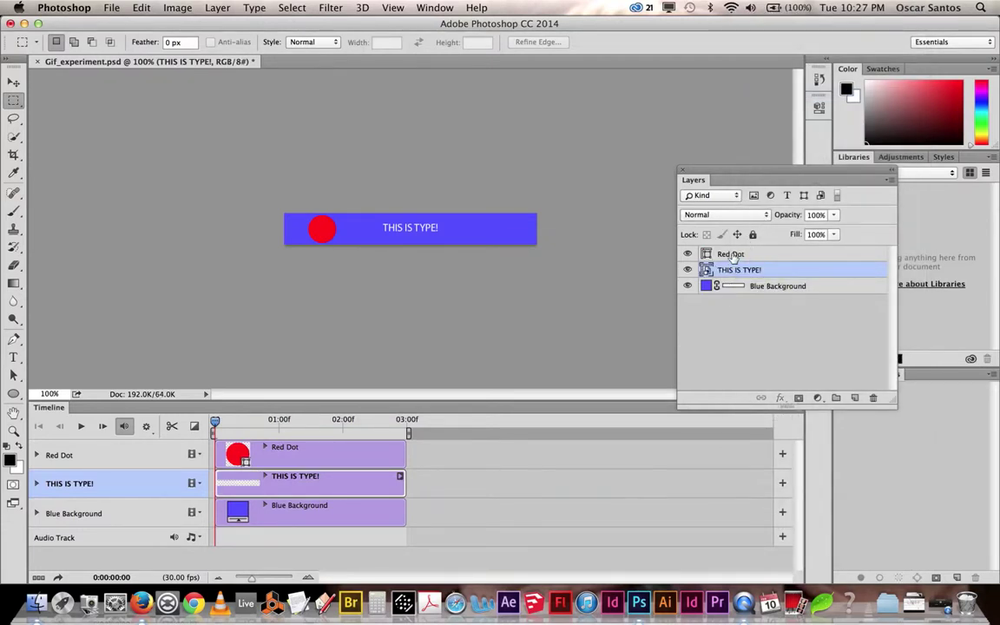
left_click(730, 254)
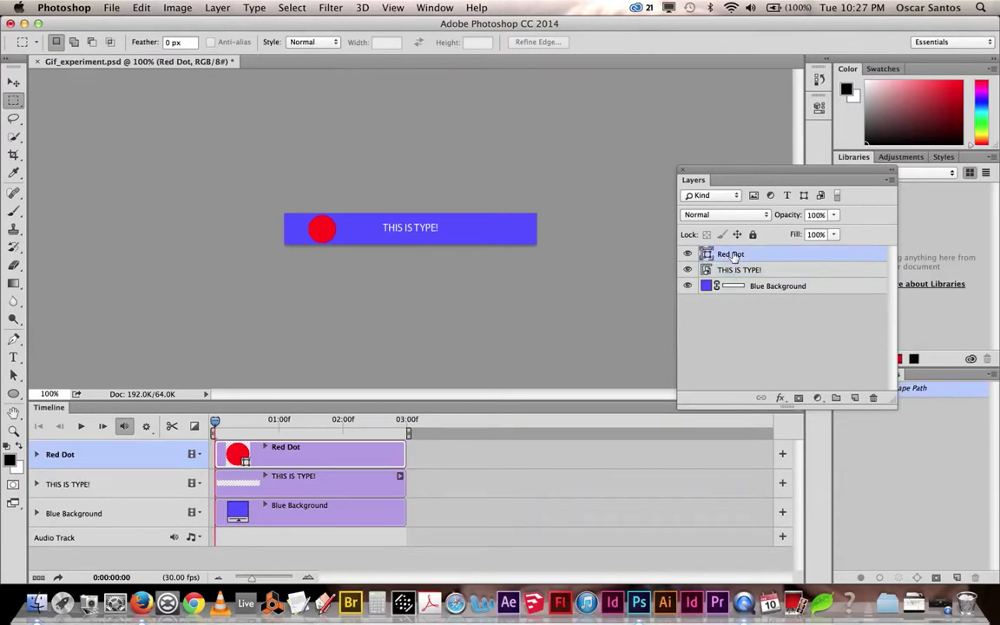
right_click(733, 256)
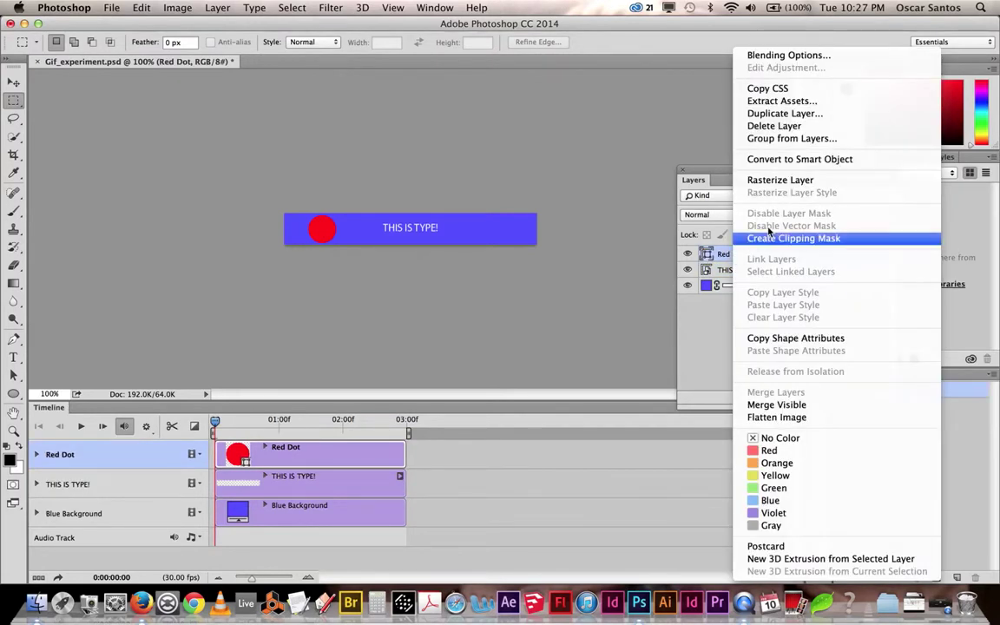
left_click(793, 158)
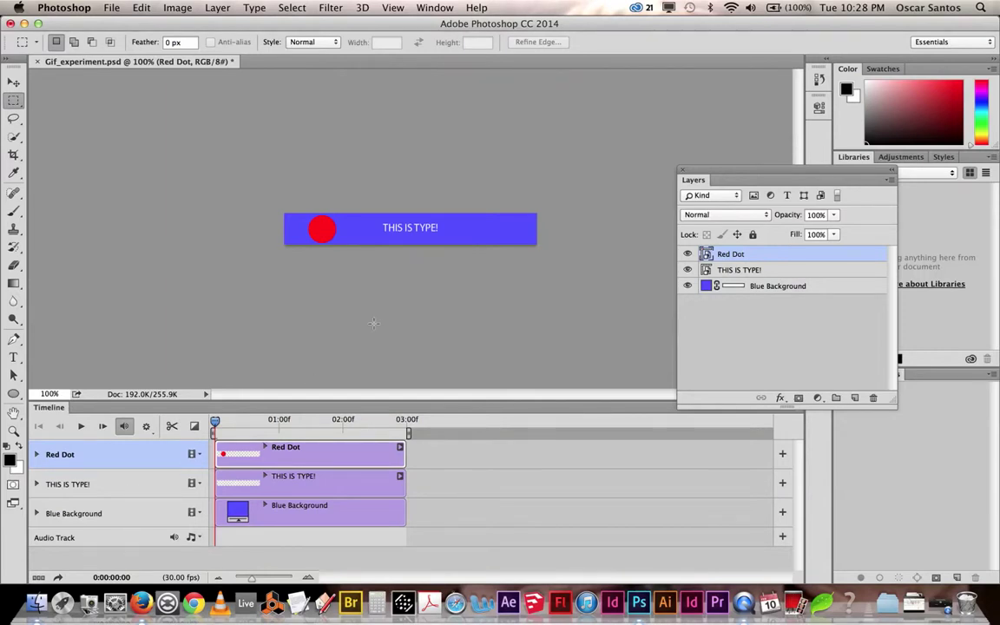
- Zoom to 200% and add a Transform keyframe at 0:00:00:00 on the Red Dot track
key("super+equal")
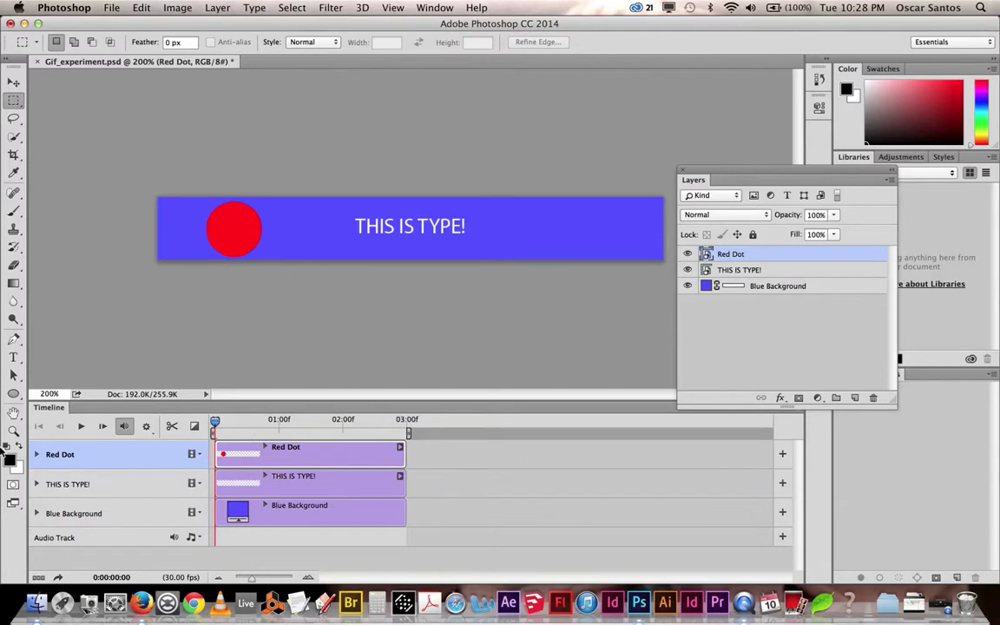
left_click(37, 454)
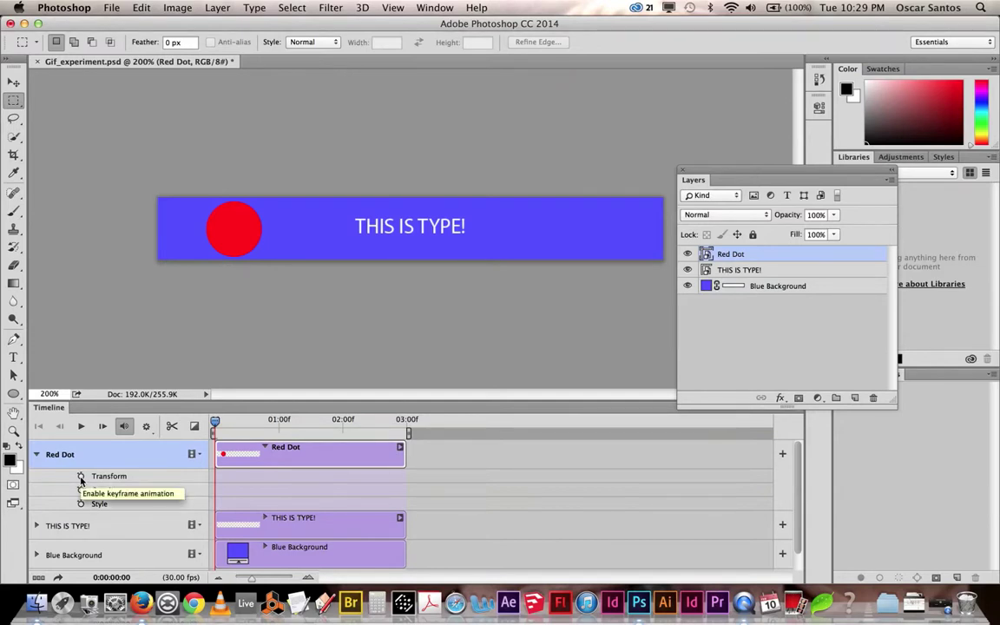
left_click(81, 476)
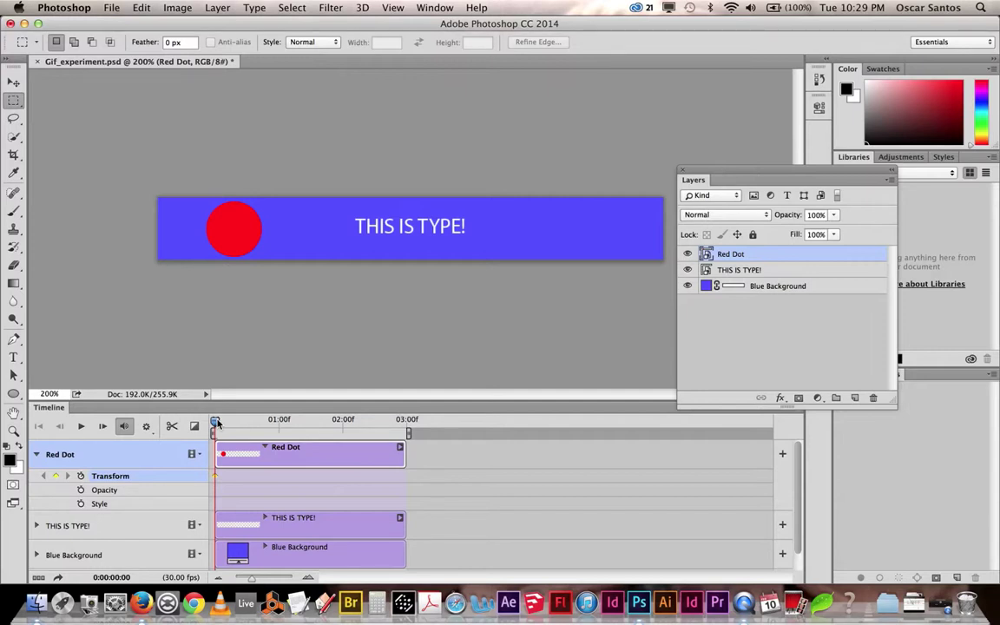
- Add an end Transform keyframe by moving the red dot to the banner's right end
left_click_drag(215, 423, 404, 420)
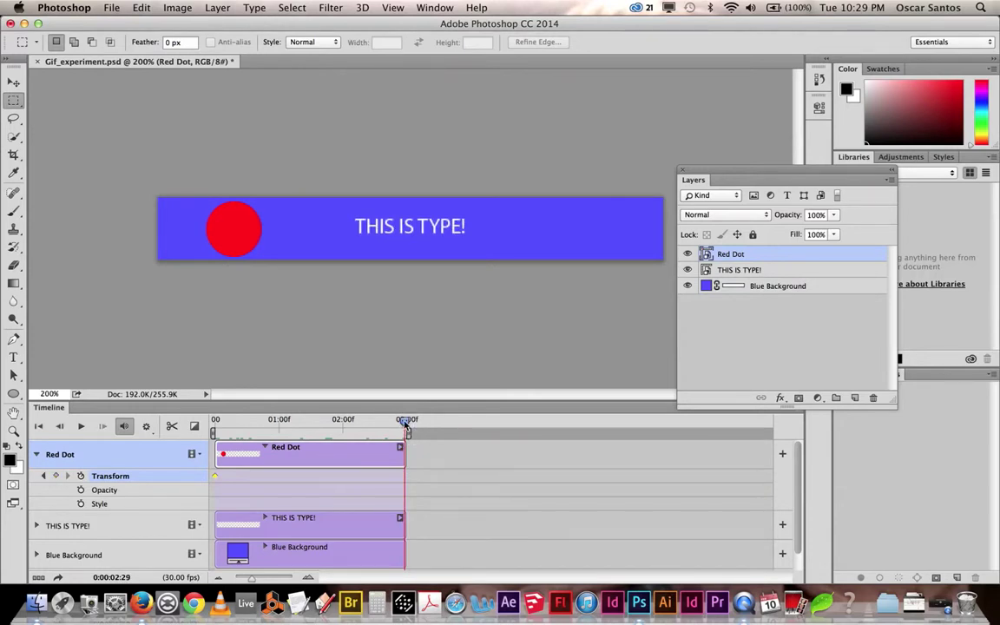
left_click(14, 83)
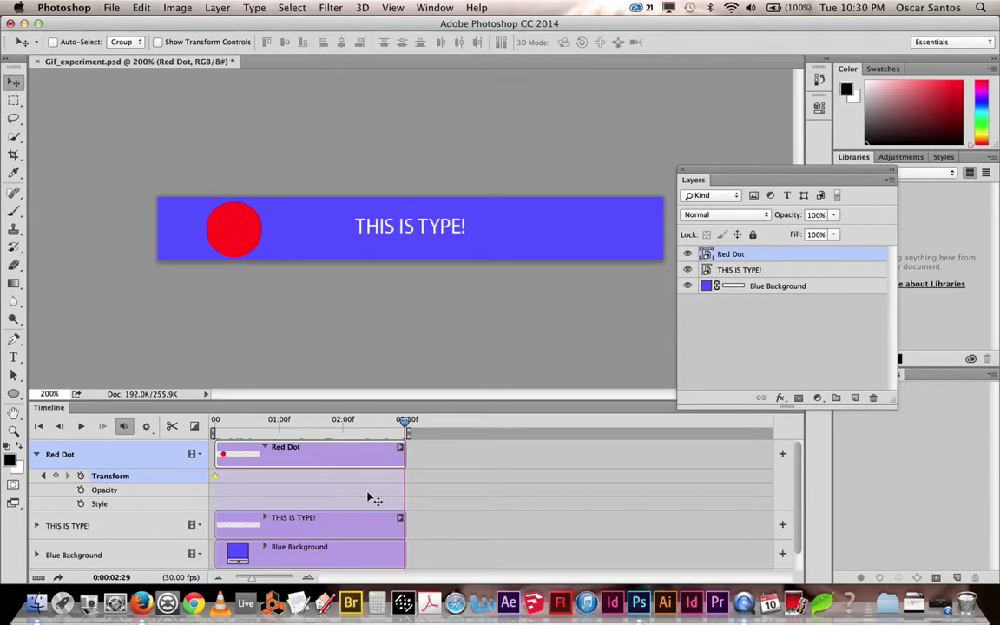
left_click_drag(236, 235, 621, 229)
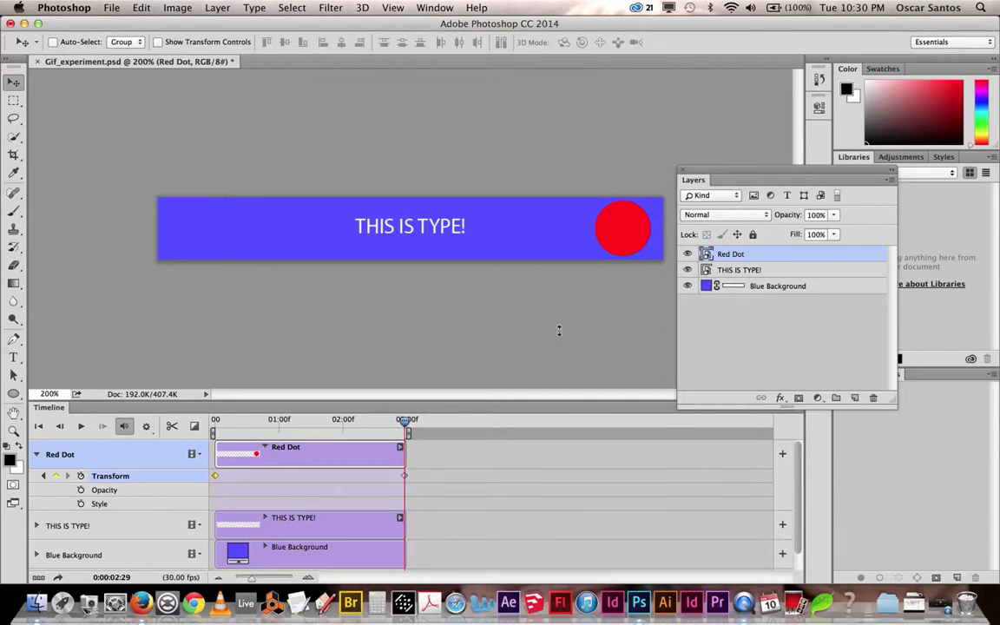
left_click_drag(404, 421, 214, 453)
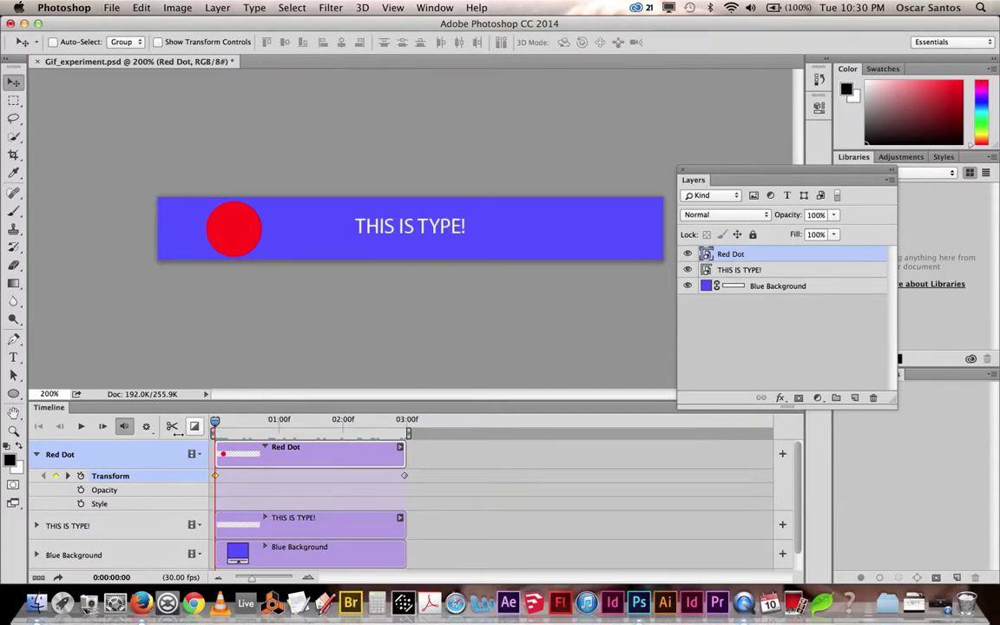
- Turn on Loop Playback in the timeline settings, keeping resolution at 50%
left_click(147, 426)
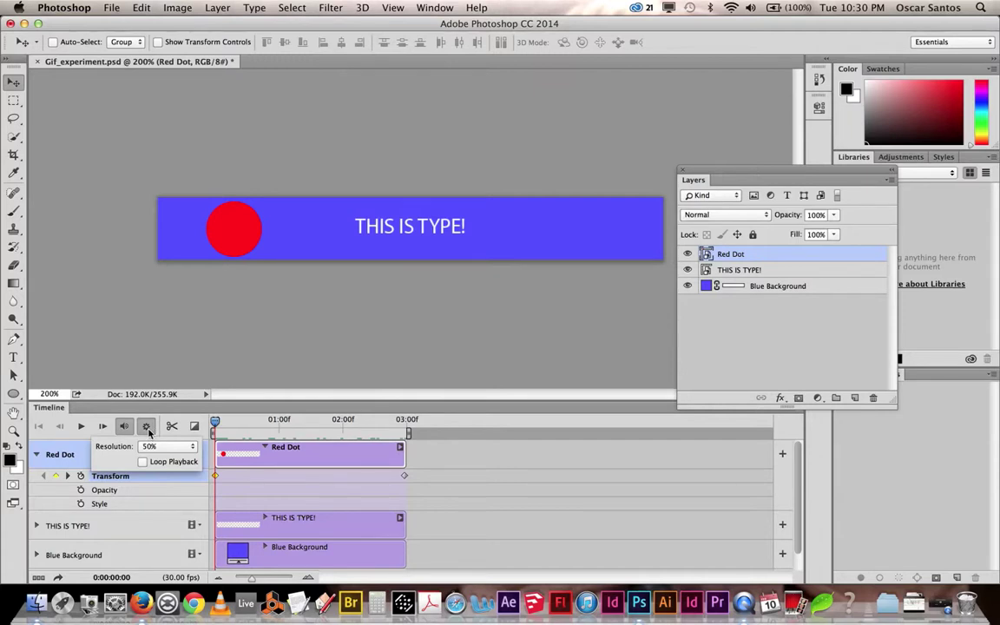
left_click(162, 447)
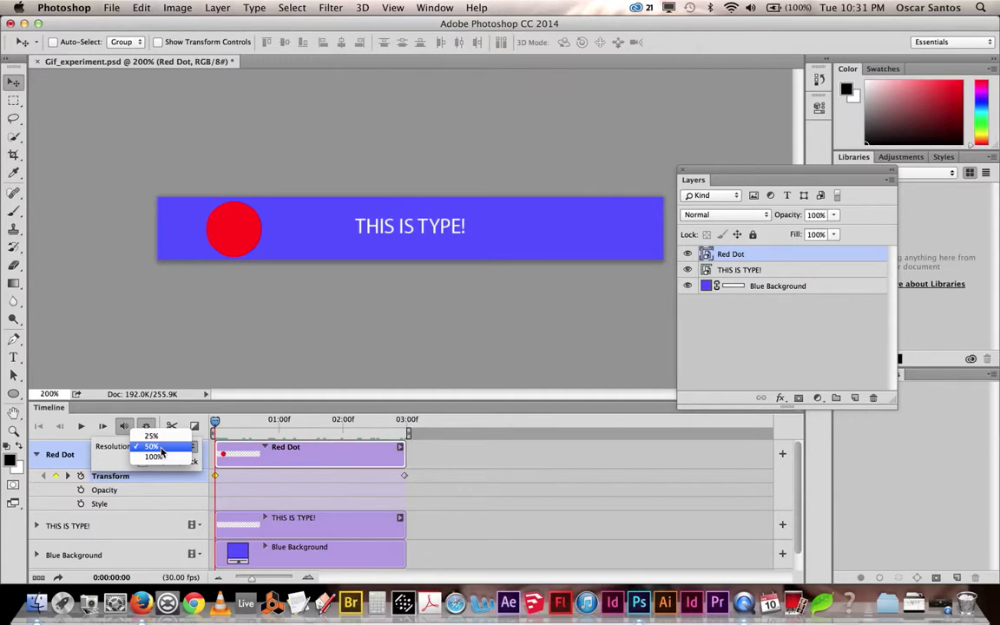
left_click(161, 447)
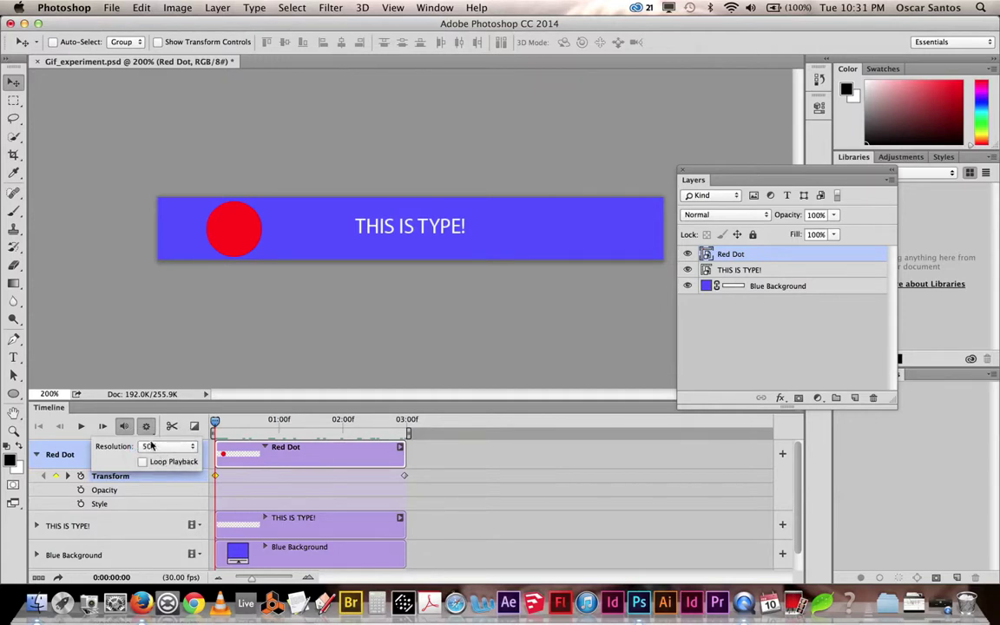
left_click(143, 462)
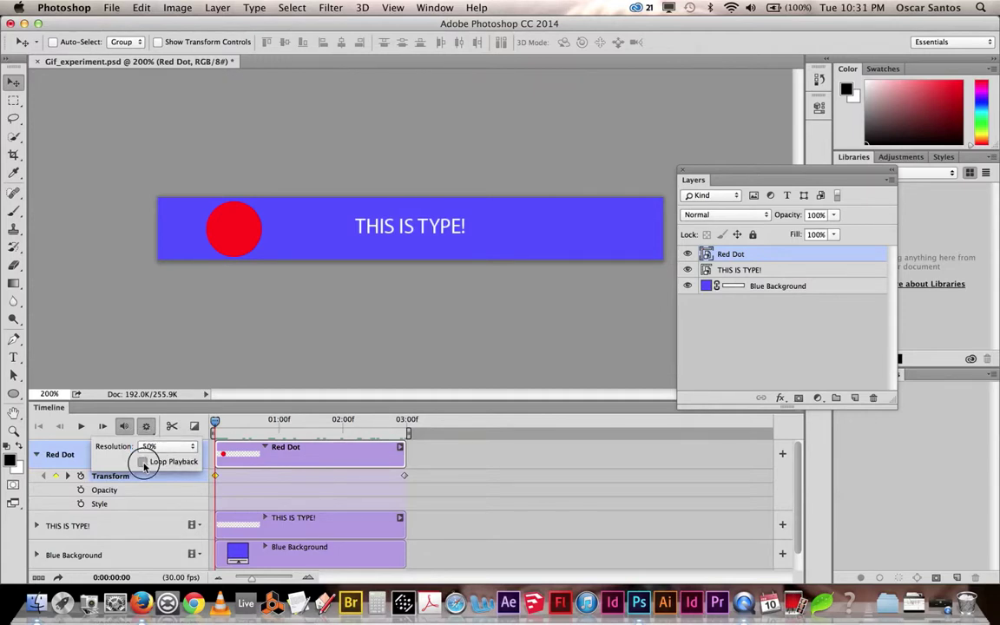
- Play the animation, stop it, and rewind to the first frame
left_click(81, 427)
left_click(82, 426)
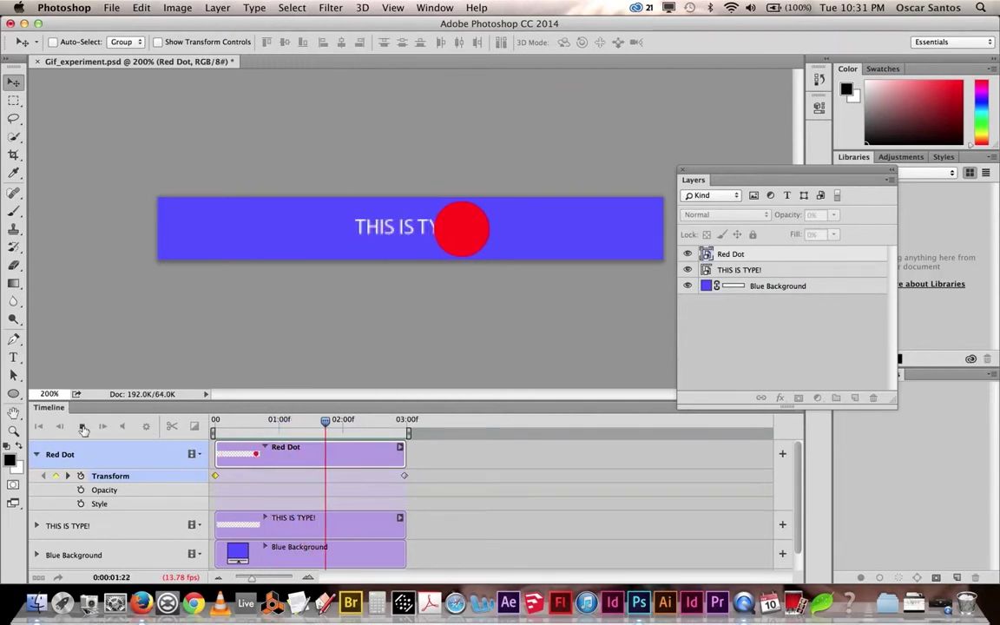
key("space")
left_click_drag(326, 420, 214, 421)
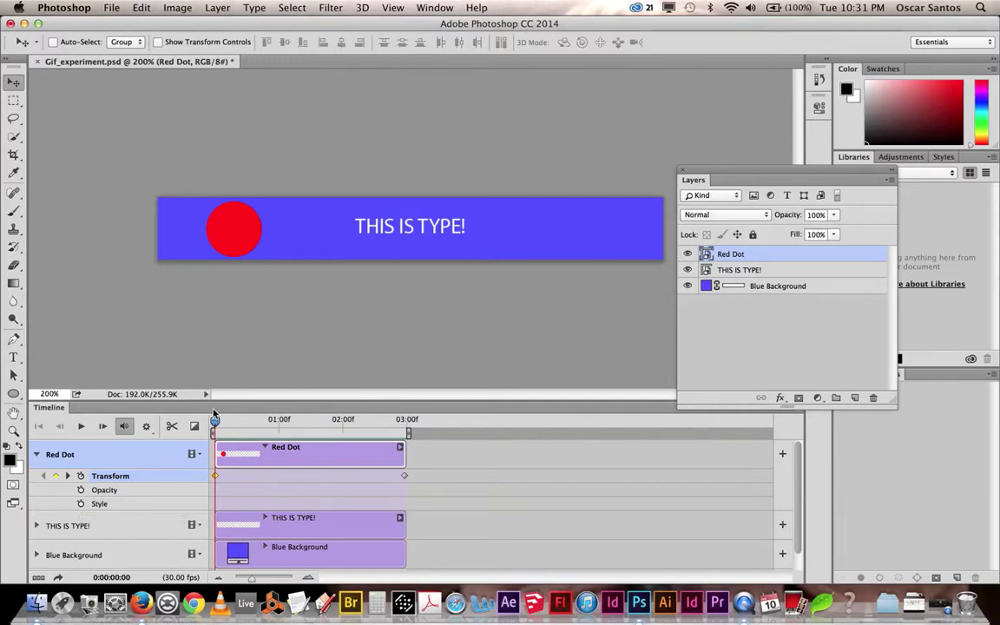
- Enable Red Dot opacity keyframes and set opacity to 10% at 01:11
left_click_drag(216, 423, 211, 428)
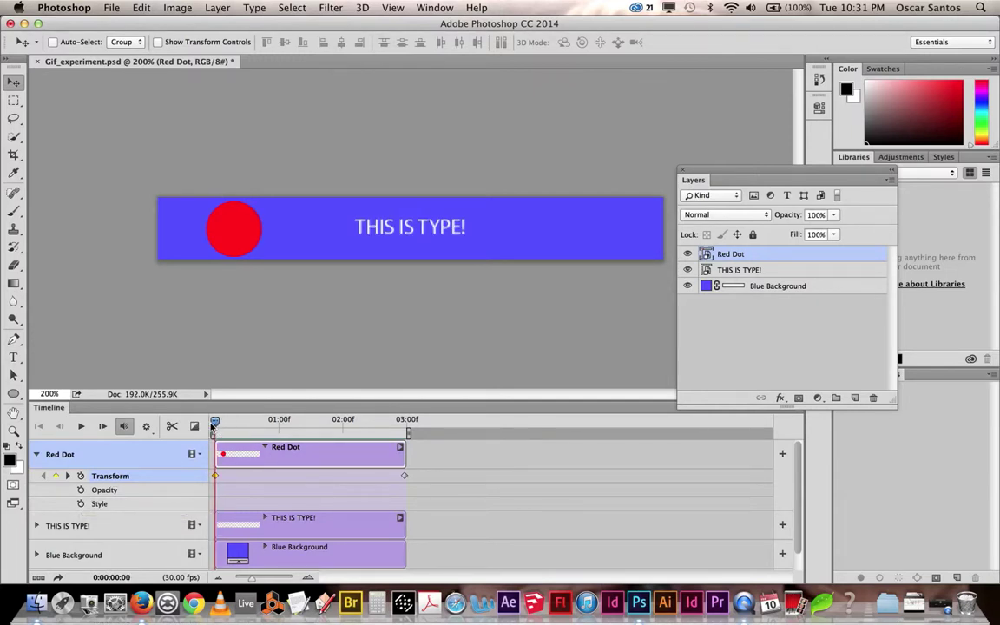
left_click(80, 493)
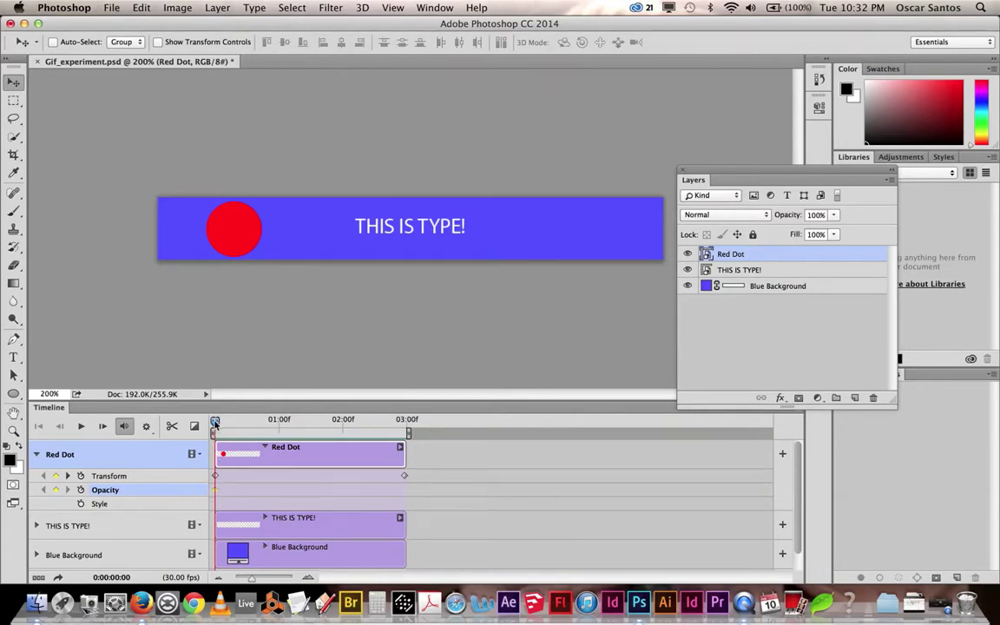
left_click_drag(215, 422, 303, 427)
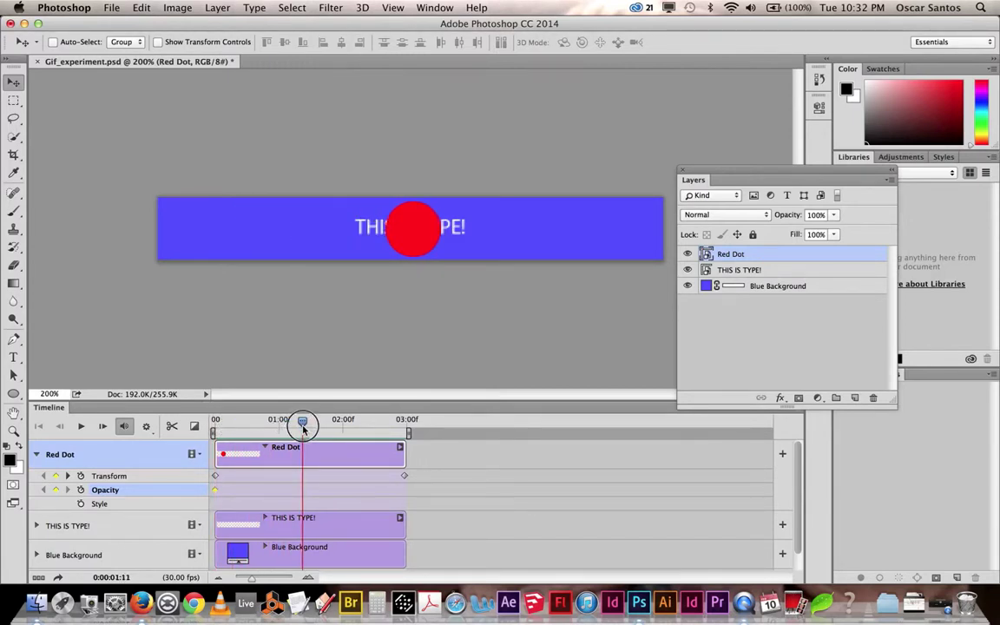
left_click_drag(303, 428, 302, 429)
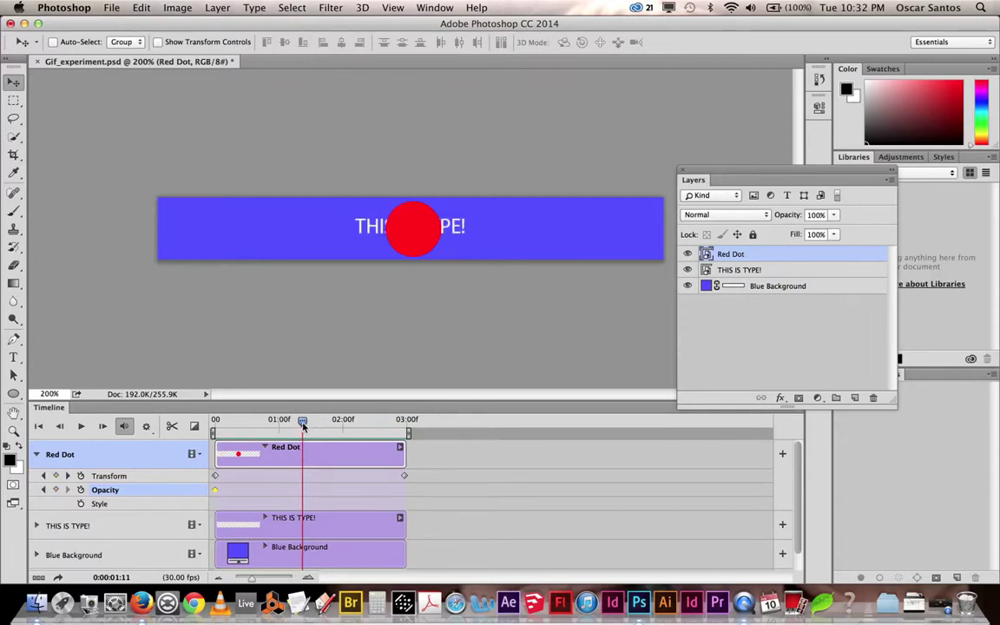
left_click(833, 216)
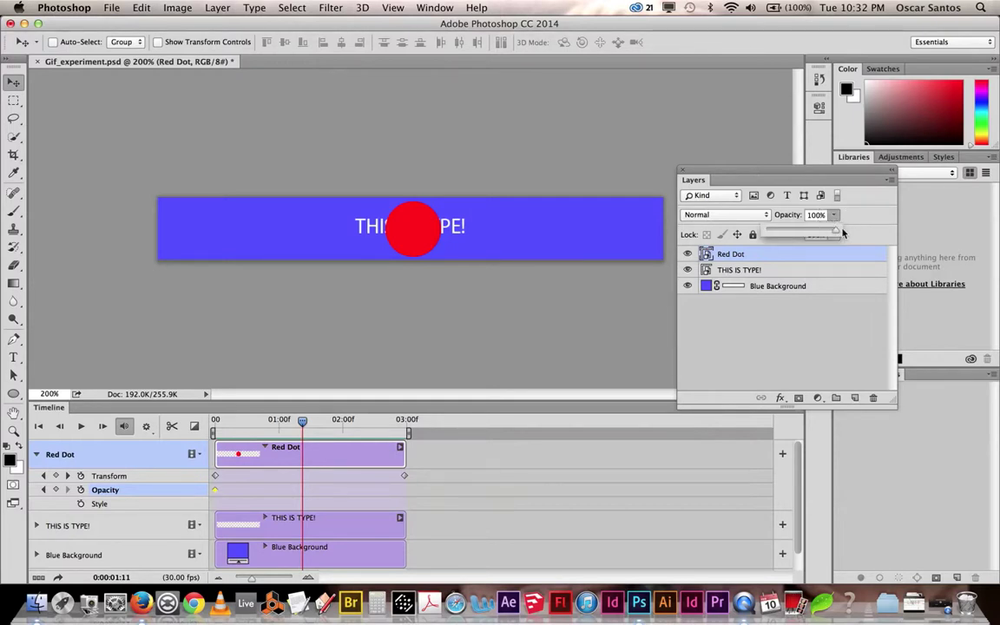
left_click_drag(842, 233, 774, 237)
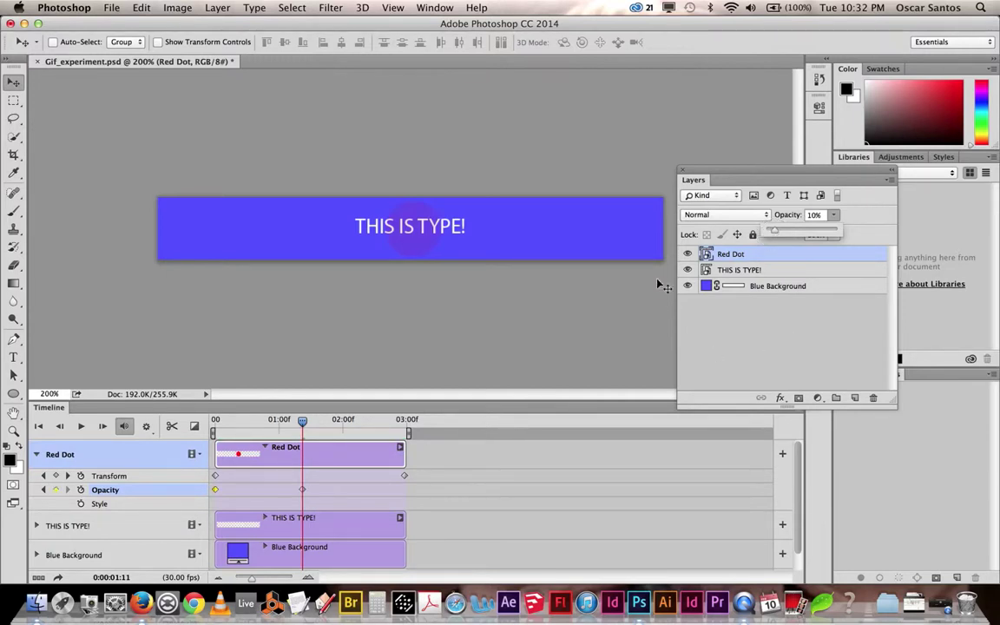
left_click(854, 223)
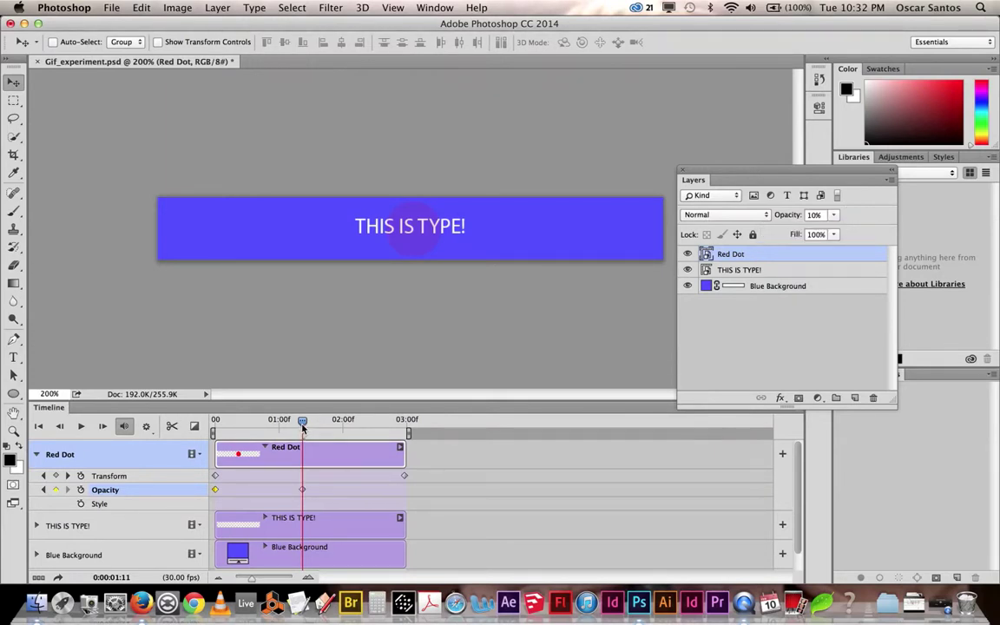
- Set the red dot back to 100% opacity near the end at 02:29
left_click_drag(302, 425, 413, 434)
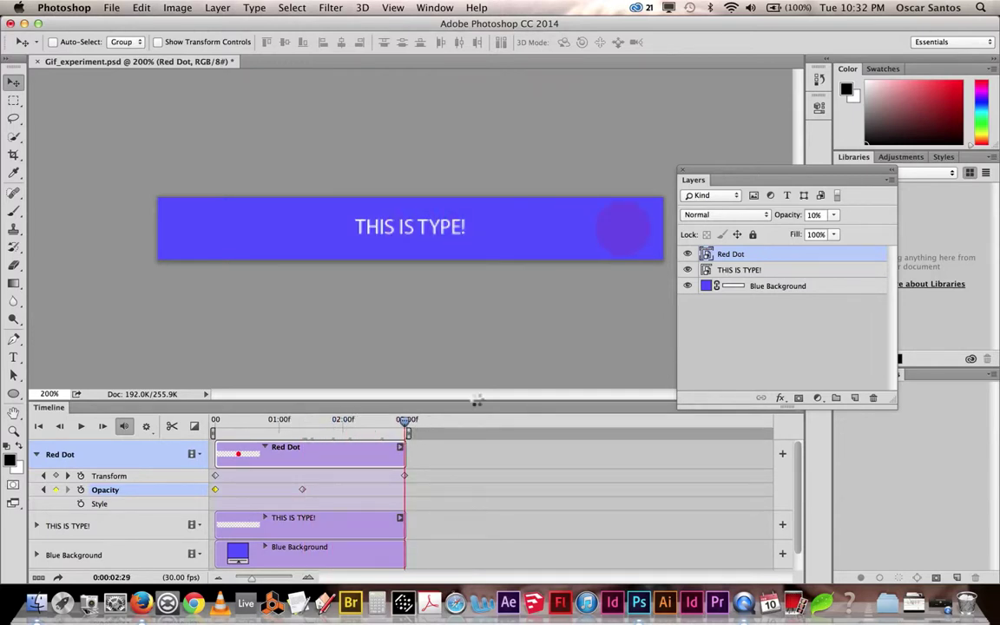
left_click(833, 215)
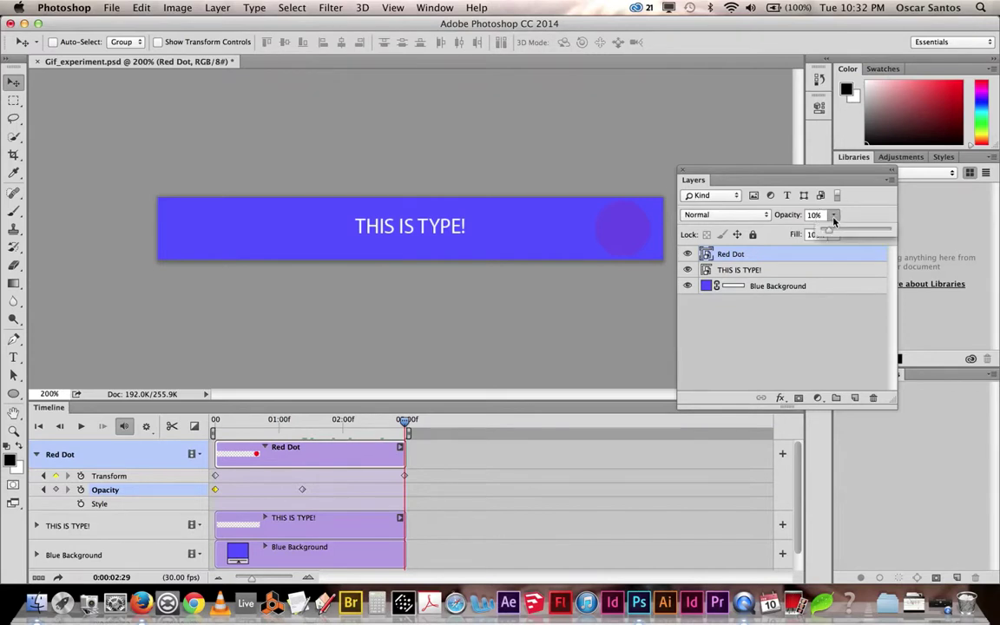
left_click(830, 234)
left_click_drag(829, 235, 893, 235)
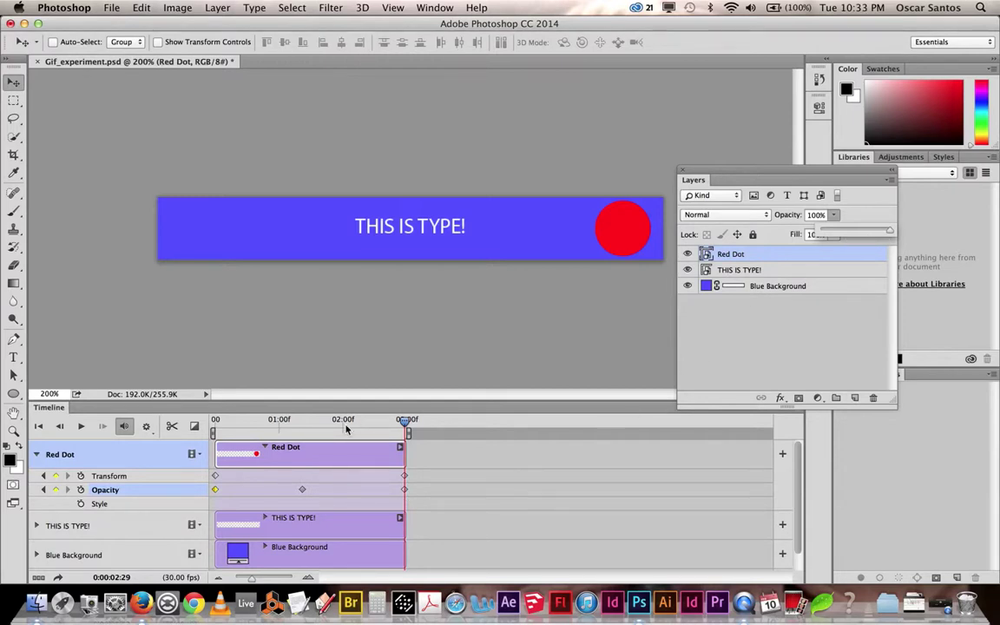
- Play the fading red dot animation, stop it, and collapse the Red Dot track
left_click(80, 426)
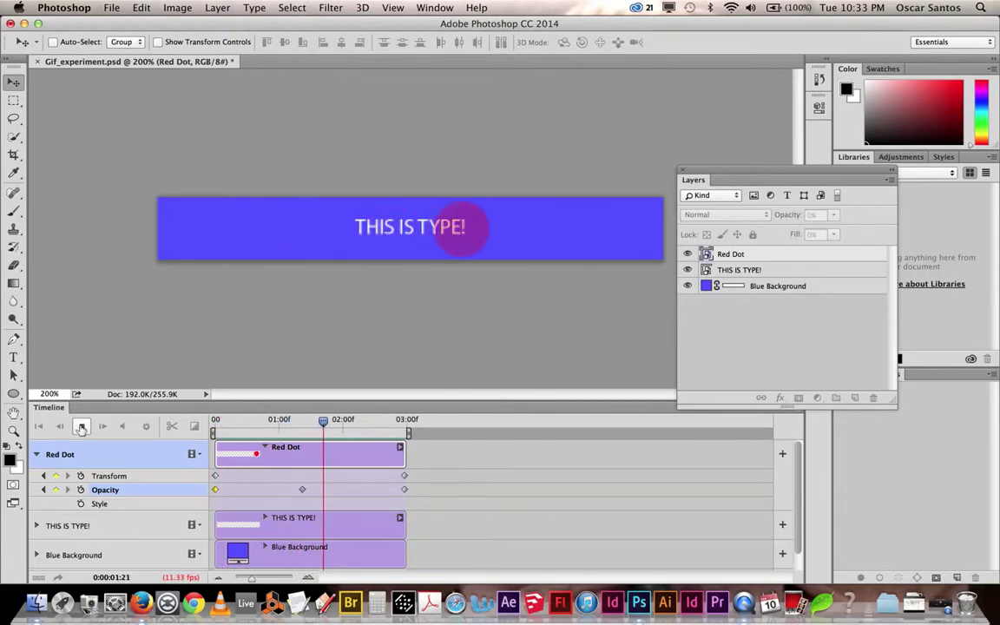
left_click(81, 427)
left_click(81, 427)
left_click(81, 426)
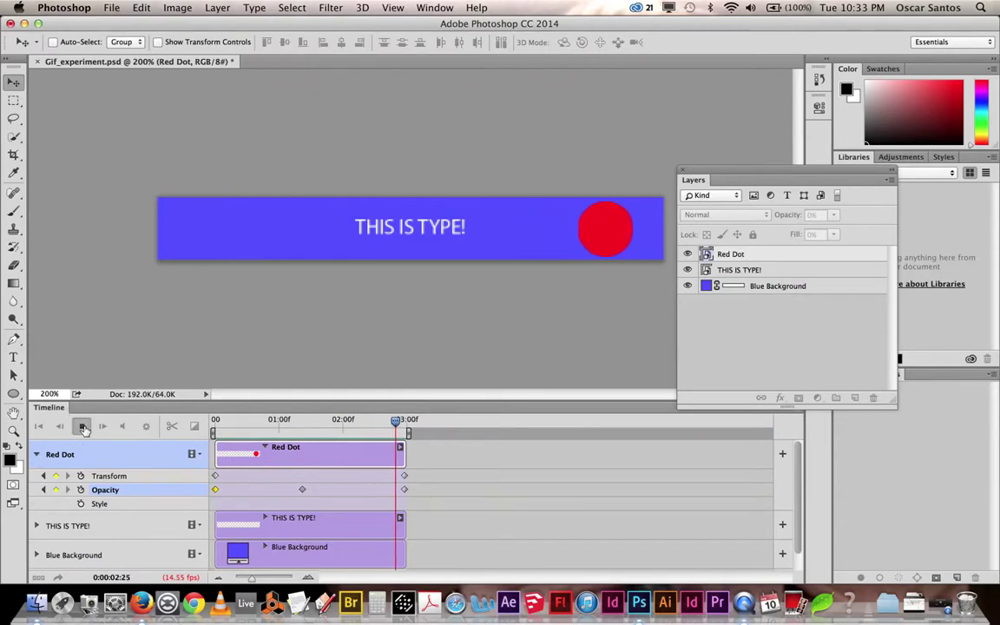
left_click(37, 455)
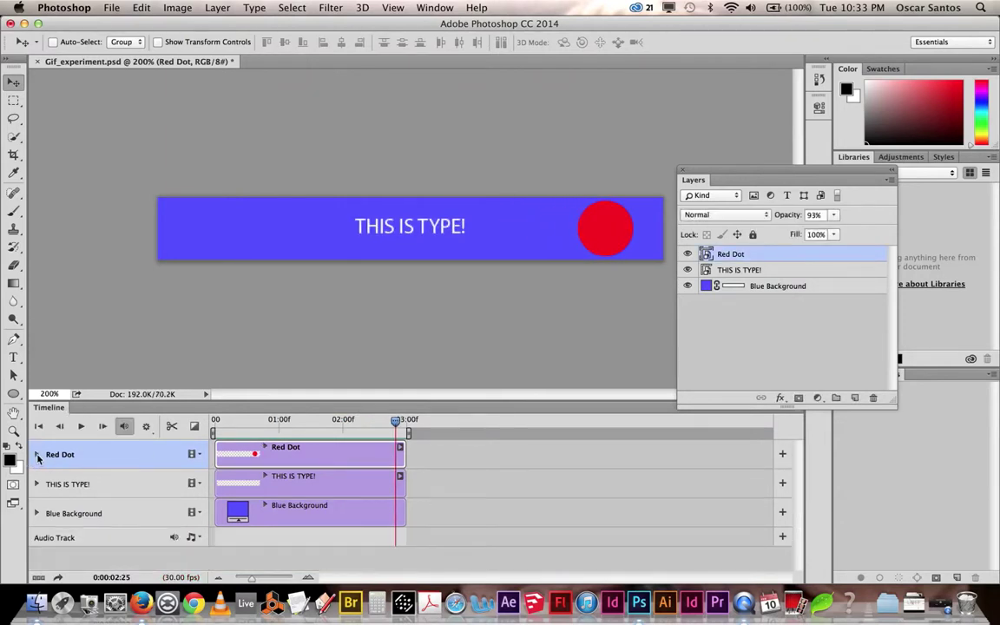
- Add a starting Transform keyframe at 0:00:00:00 on the THIS IS TYPE! track, then move the playhead to the end
left_click(91, 491)
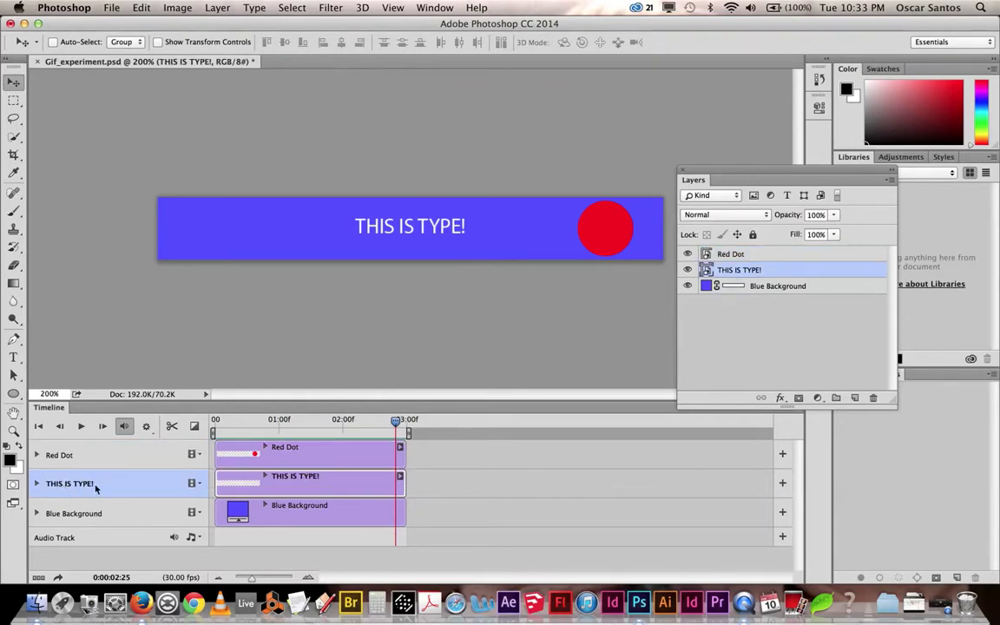
left_click(36, 484)
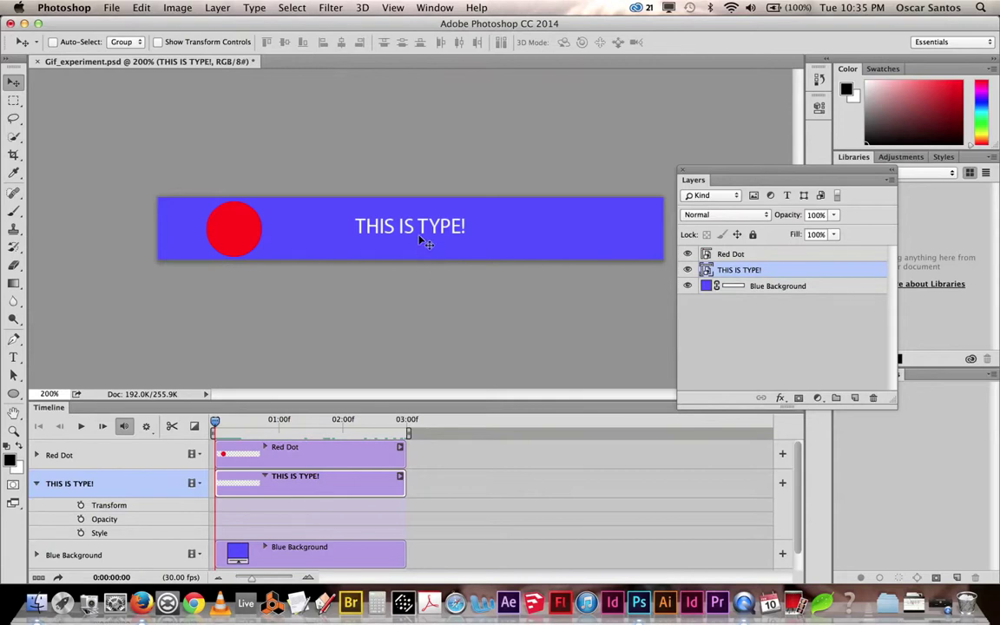
left_click(82, 507)
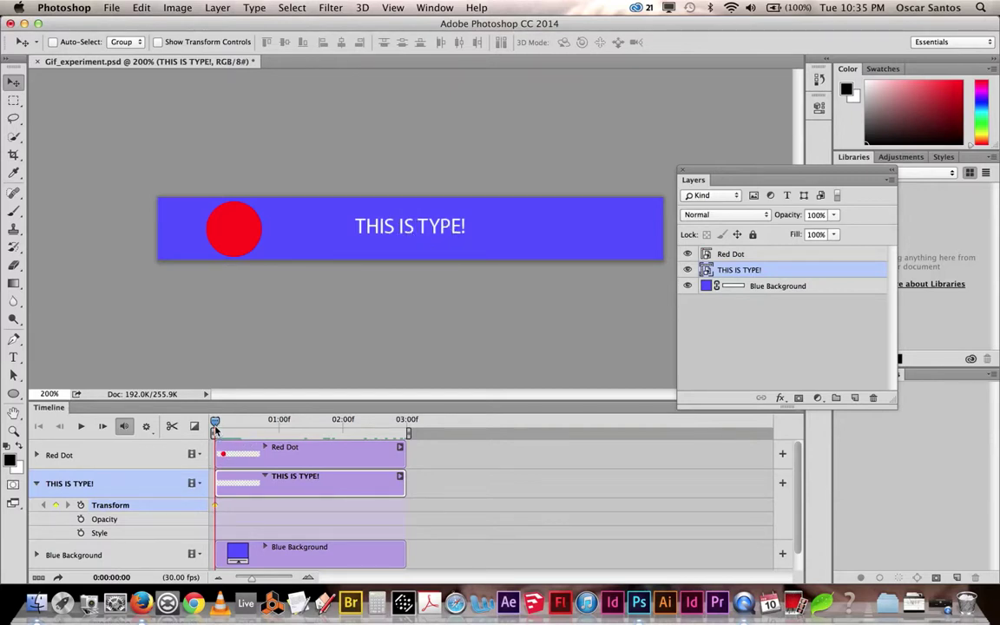
left_click_drag(216, 423, 415, 417)
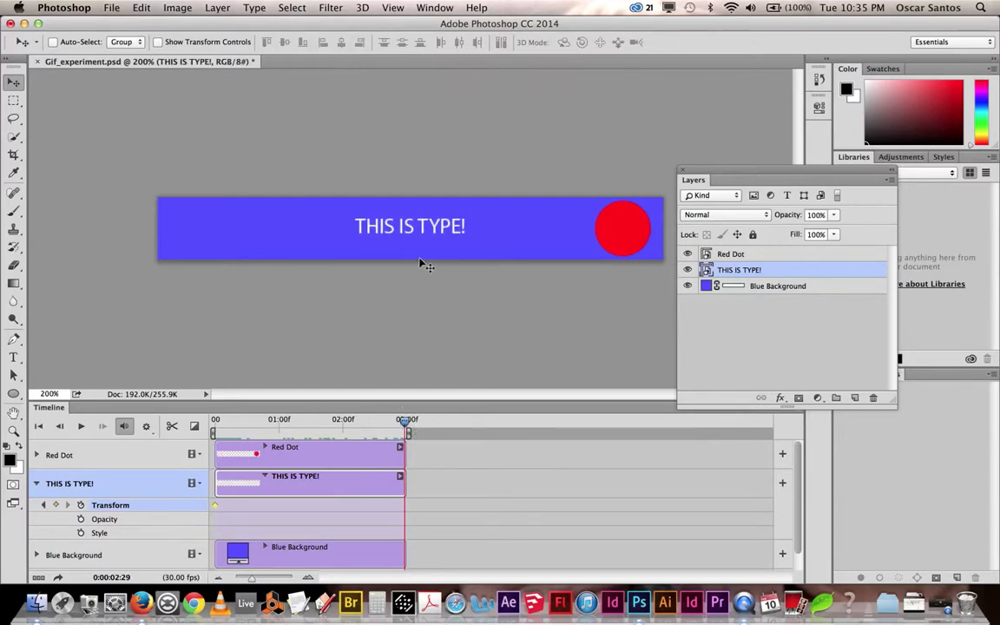
- At the end frame, rotate the THIS IS TYPE! text 180° so it is upside-down
key("super+t")
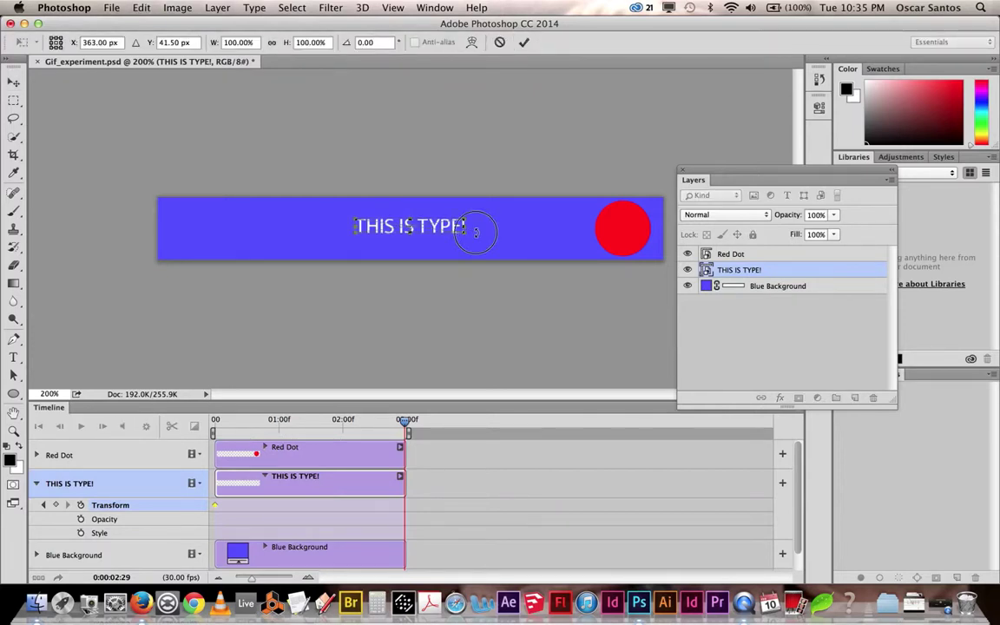
left_click_drag(475, 232, 352, 198)
key("Return")
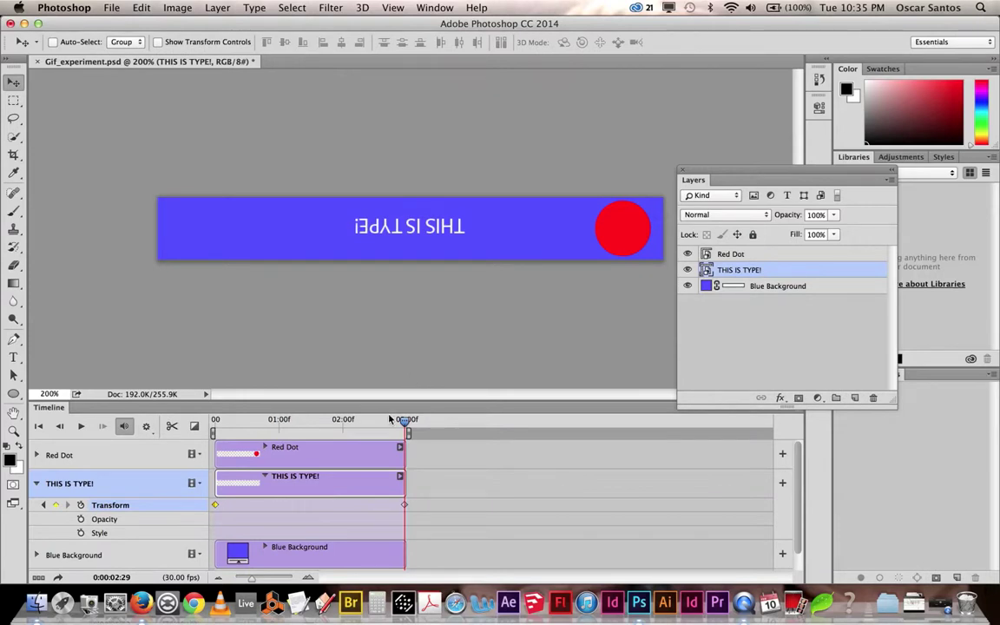
- Scrub the timeline through the middle, end and start to check the rotation
left_click_drag(392, 419, 201, 446)
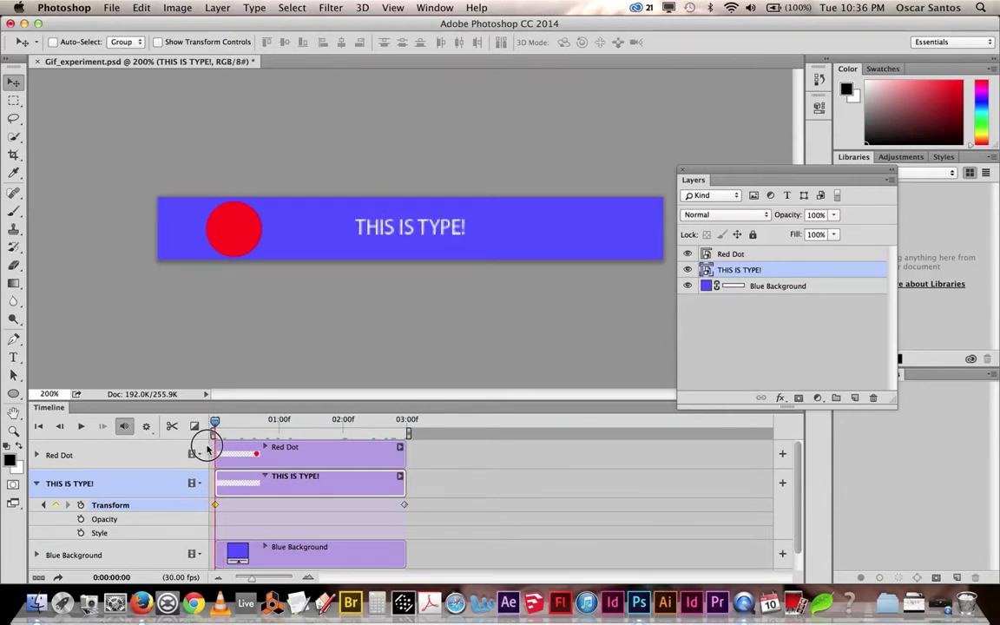
left_click_drag(206, 446, 251, 463)
left_click_drag(411, 477, 195, 474)
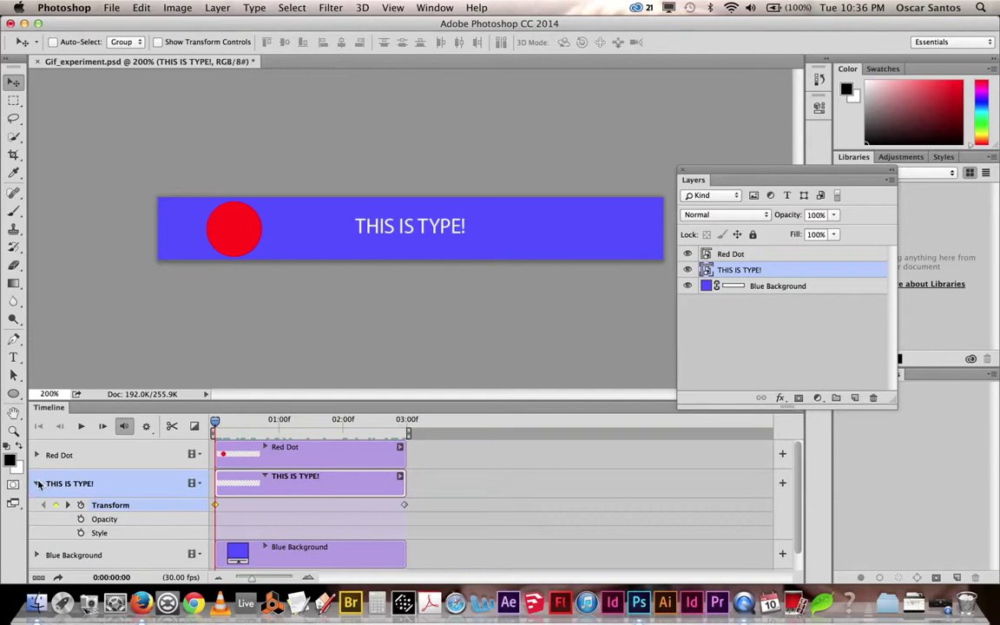
- Collapse the THIS IS TYPE! track's property rows in the Timeline
left_click(36, 484)
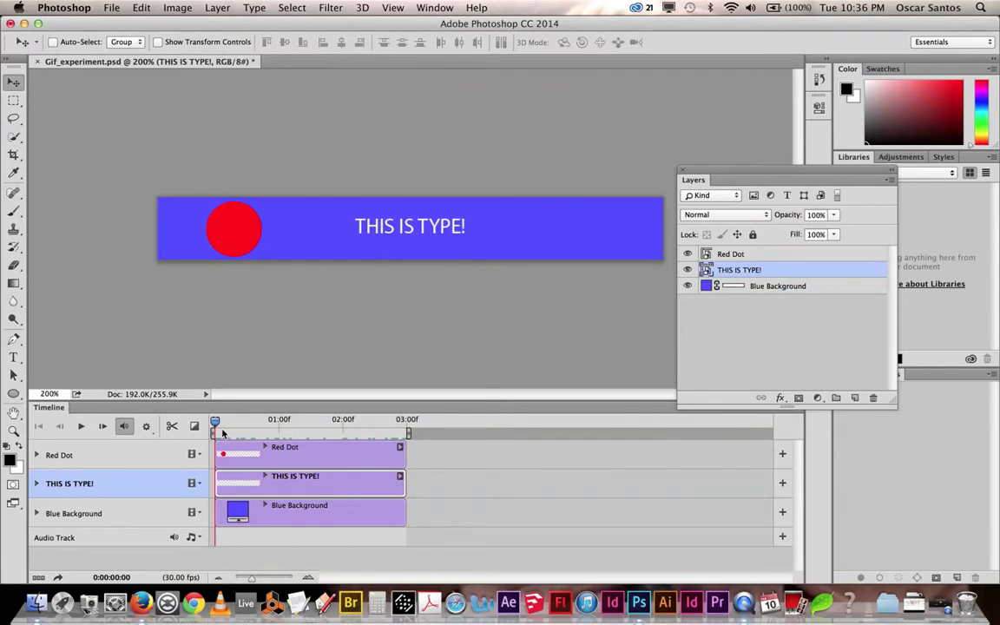
- In Place Embedded, select Santos_says_intro_vid.mov and play it in Quick Look before placing
left_click(123, 9)
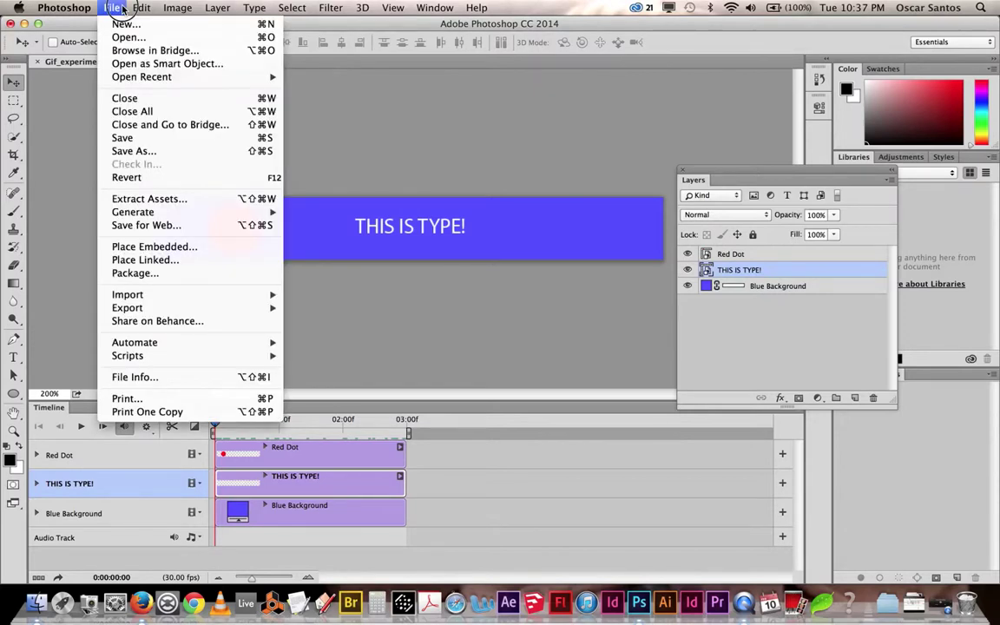
left_click(151, 247)
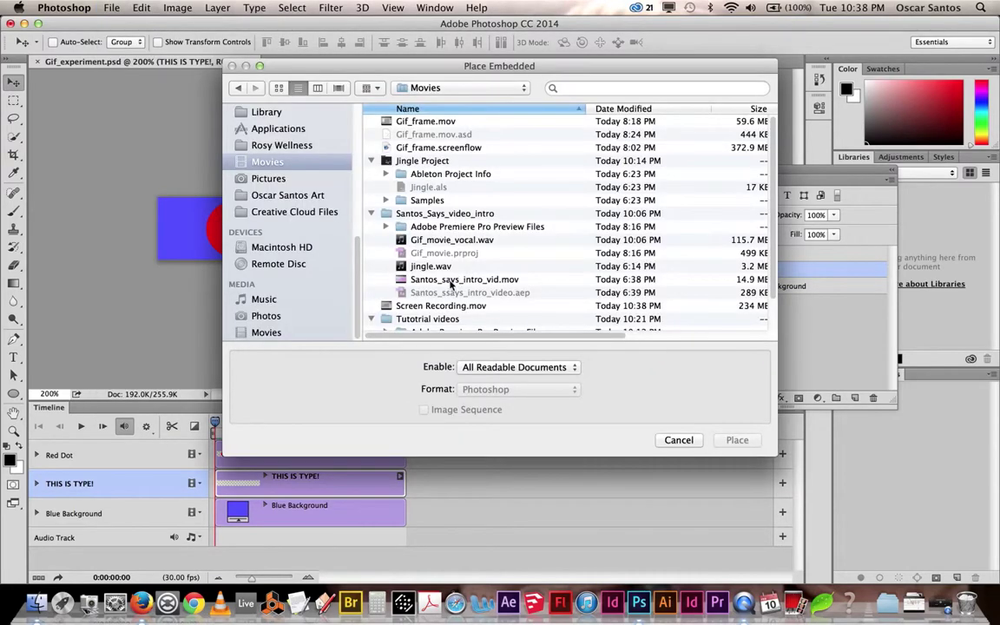
left_click(467, 281)
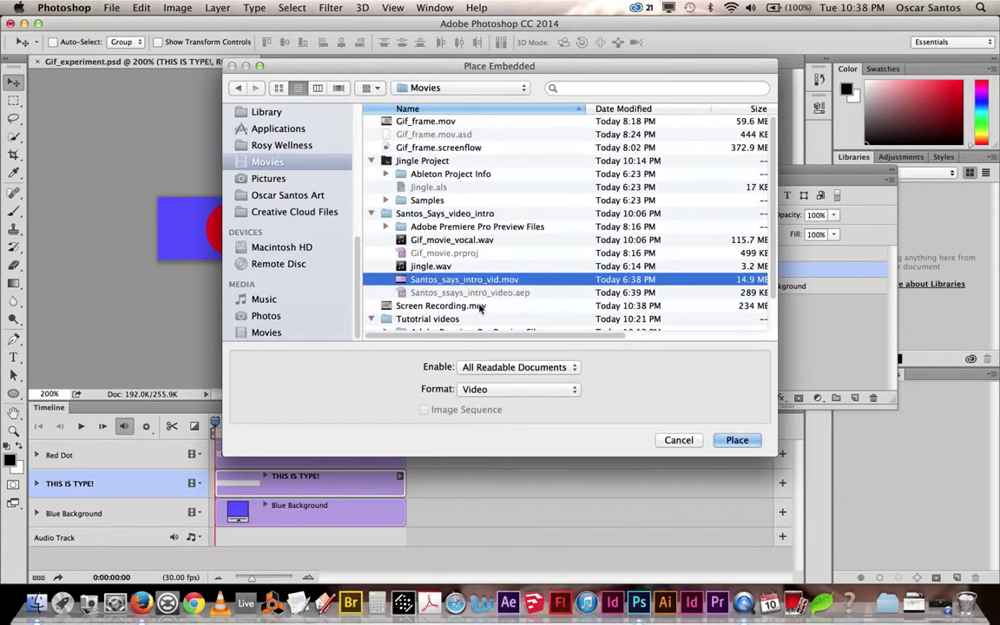
key("space")
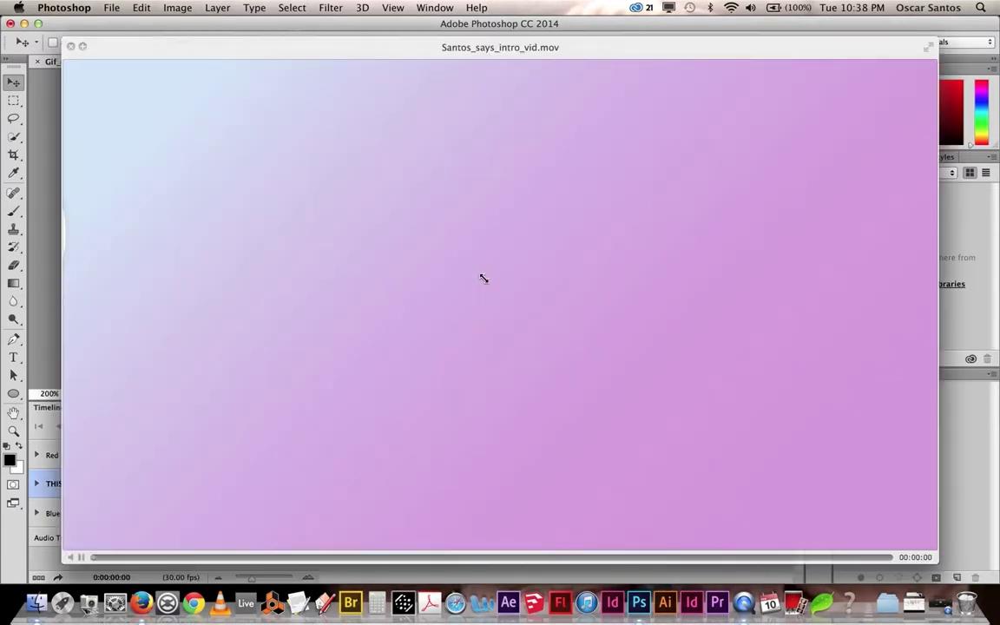
key("space")
key("space")
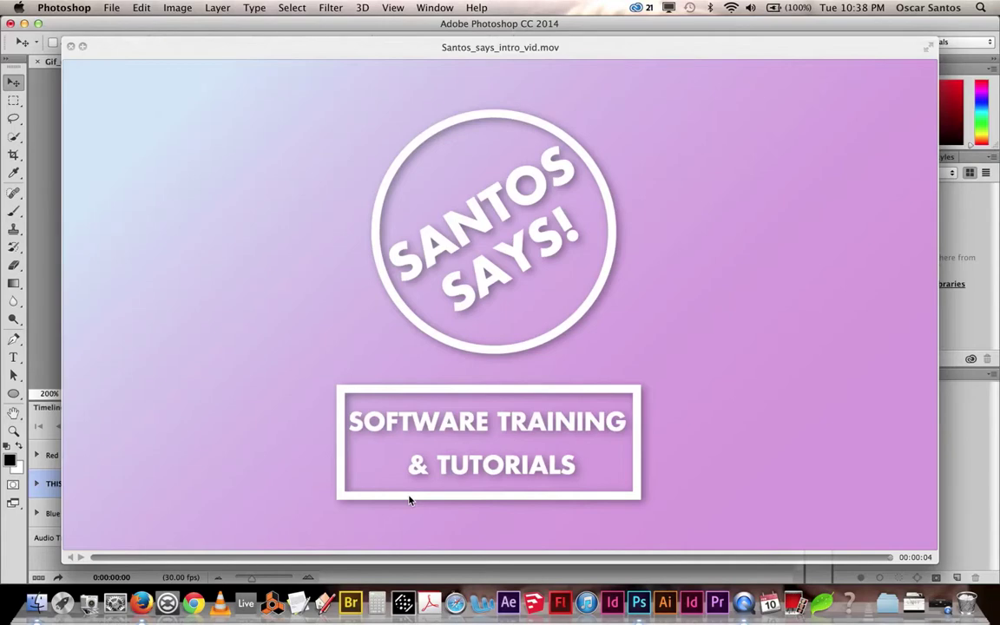
key("space")
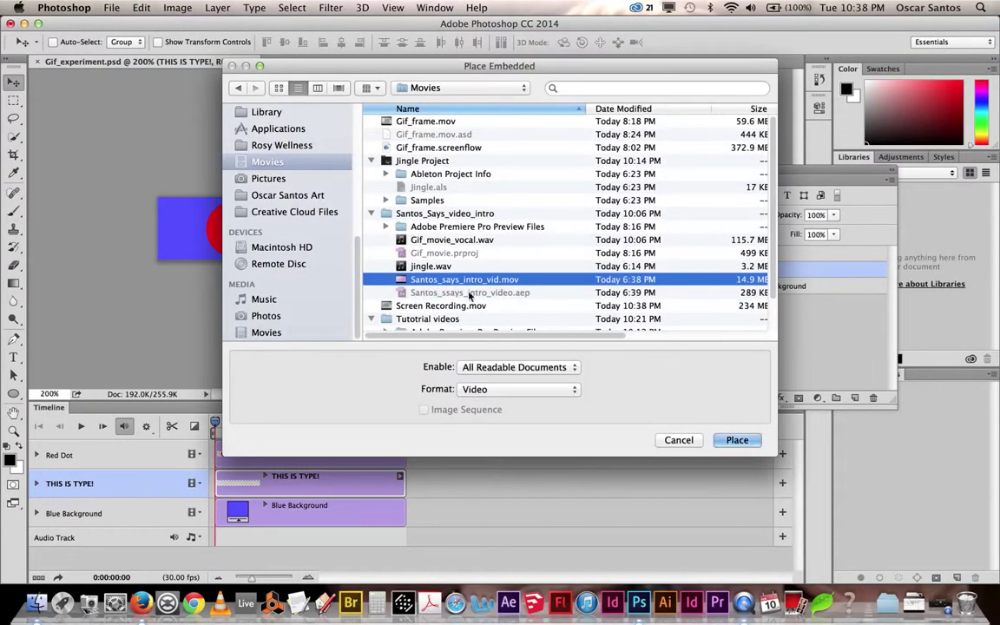
- Place Santos_says_intro_vid.mov into the banner, commit it, and scrub the playhead to preview
left_click(737, 441)
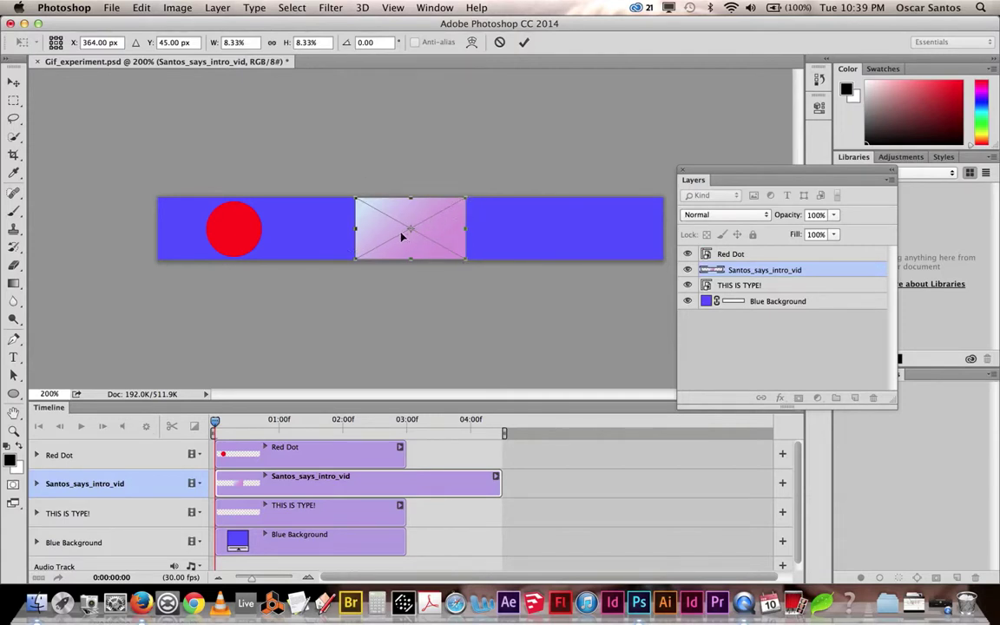
key("v")
key("Return")
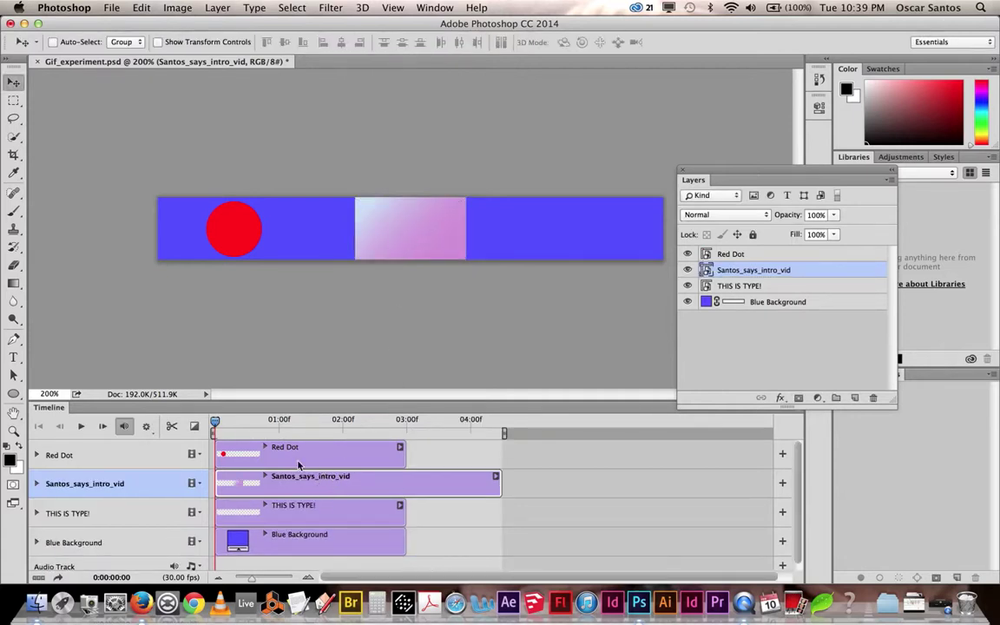
left_click_drag(218, 421, 462, 442)
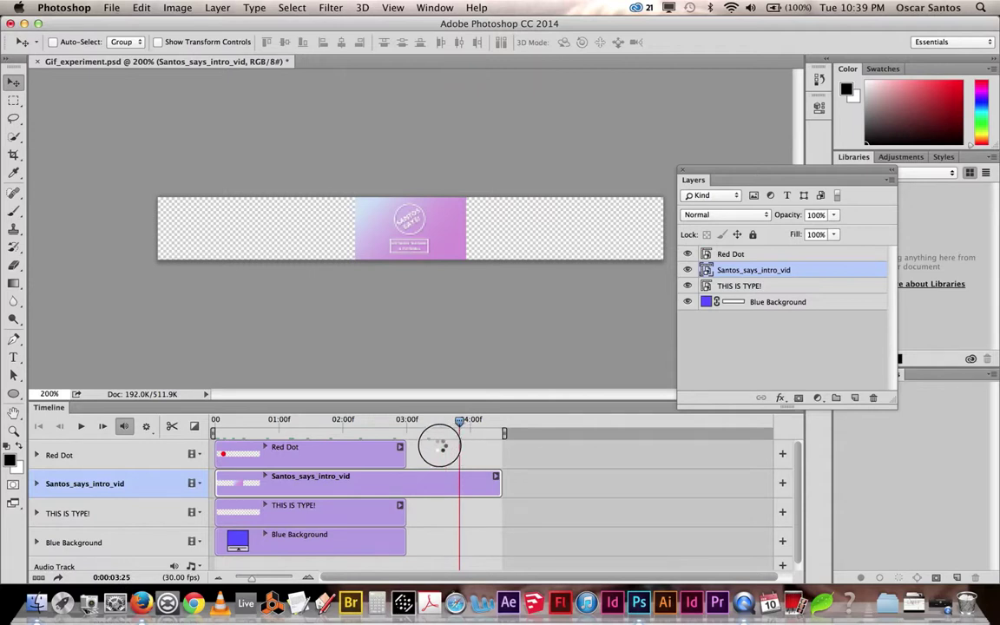
left_click_drag(399, 444, 212, 430)
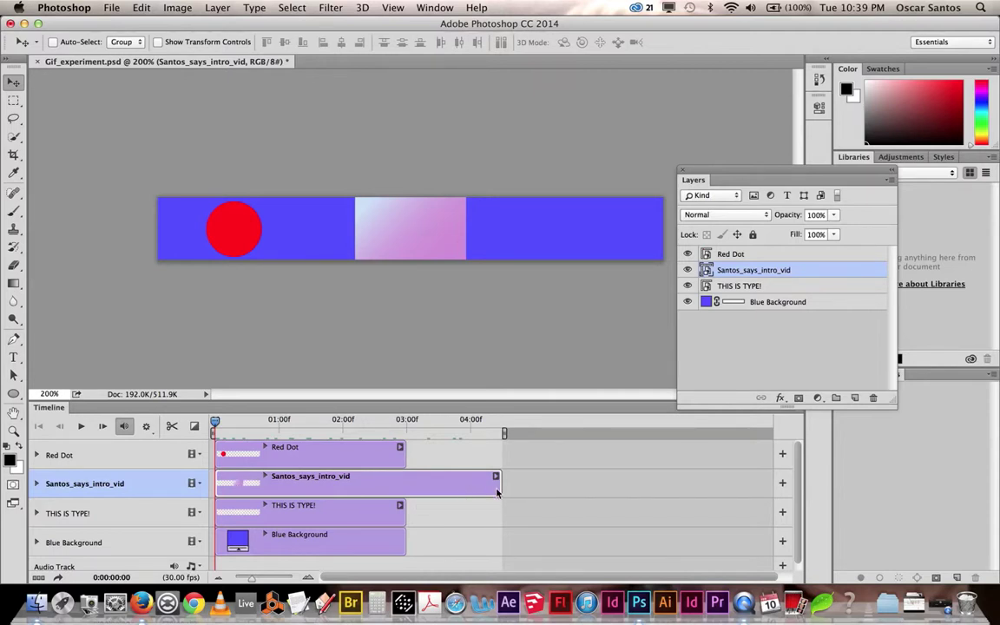
- Trim the video clip to end at 03:00, stretch it to the banner's edges, then play it
left_click_drag(501, 489, 402, 482)
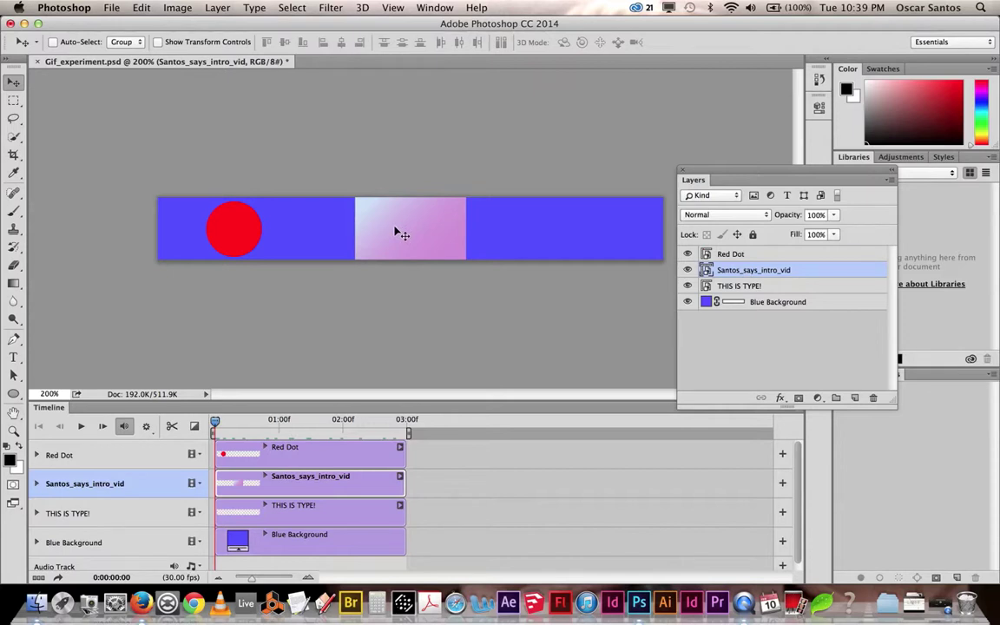
key("super+t")
left_click_drag(467, 261, 558, 346)
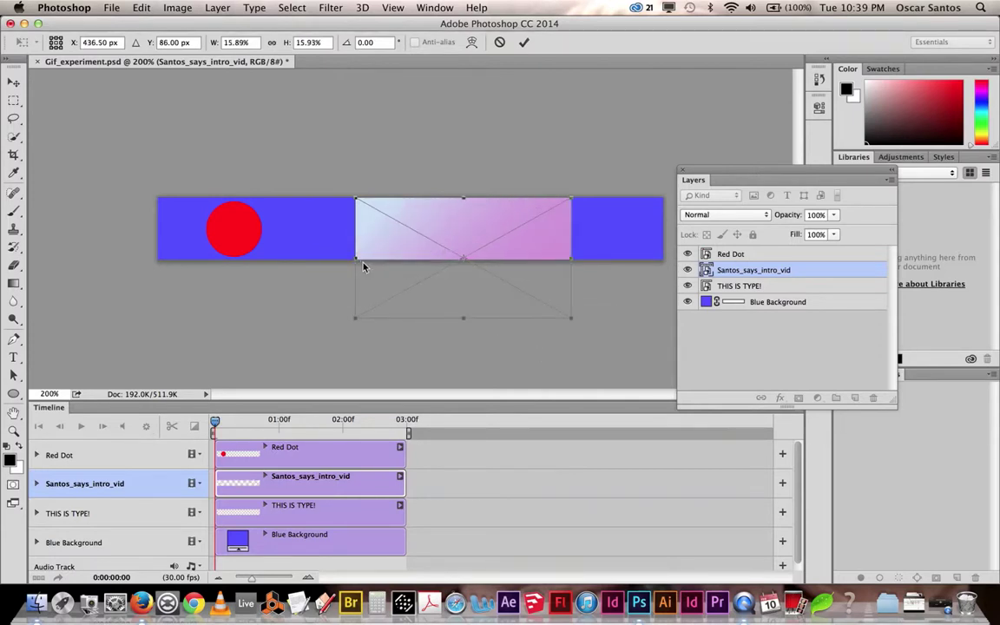
left_click_drag(355, 258, 160, 252)
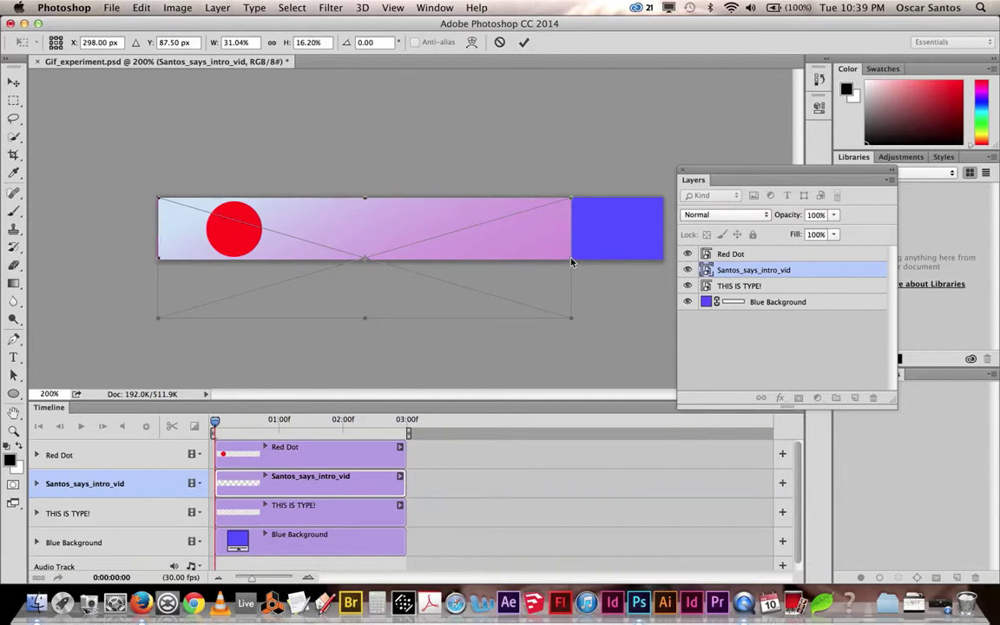
left_click_drag(571, 257, 665, 253)
left_click_drag(416, 319, 420, 261)
key("Return")
key("space")
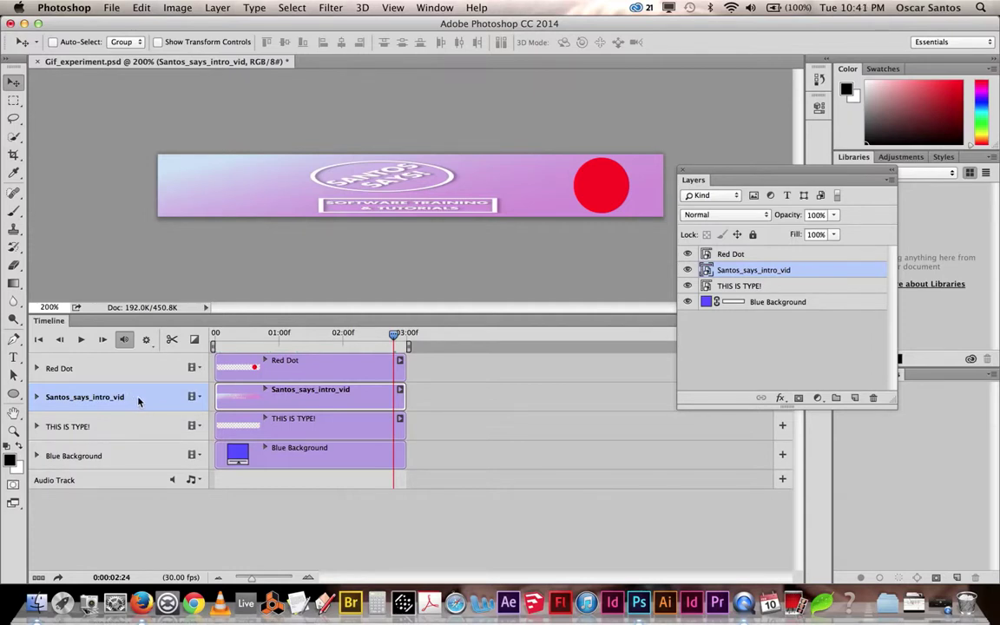
- Delete the Santos_says_intro_vid layer and return the playhead to the first frame
key("Delete")
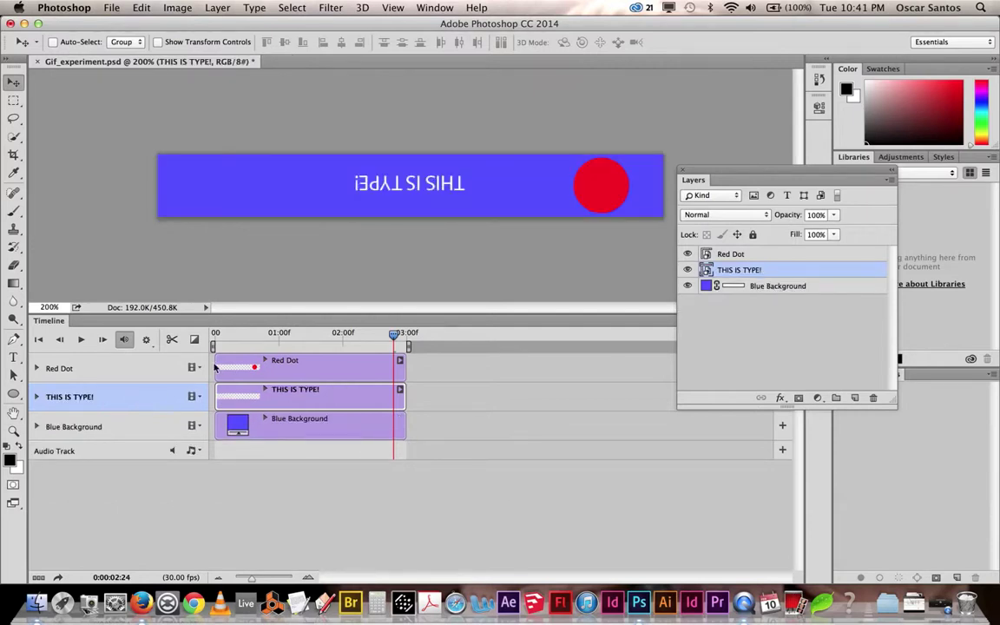
key("Home")
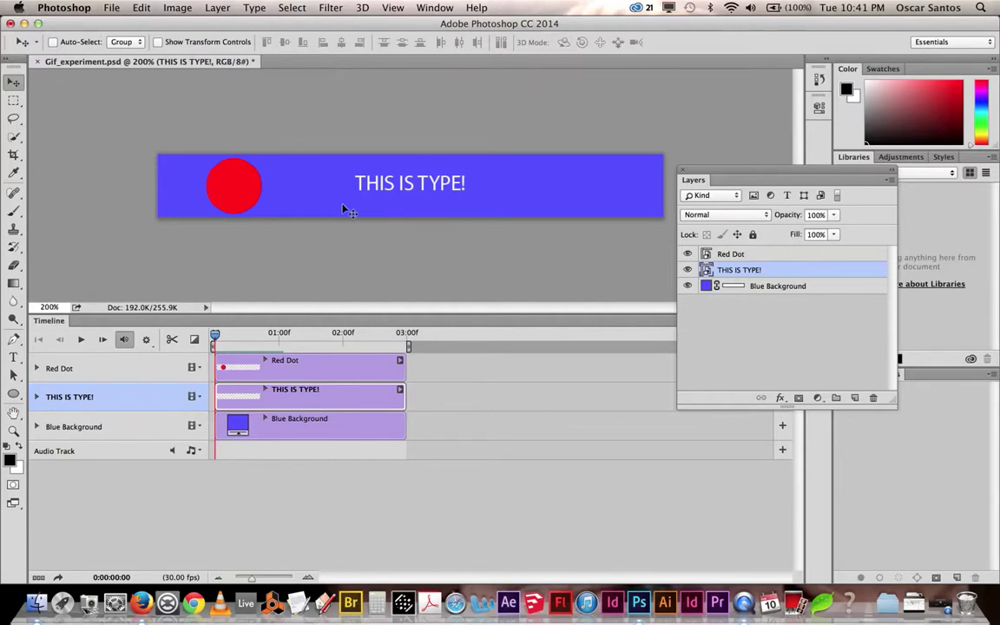
- In Save for Web, set the GIF Looping Options to Forever
left_click(112, 7)
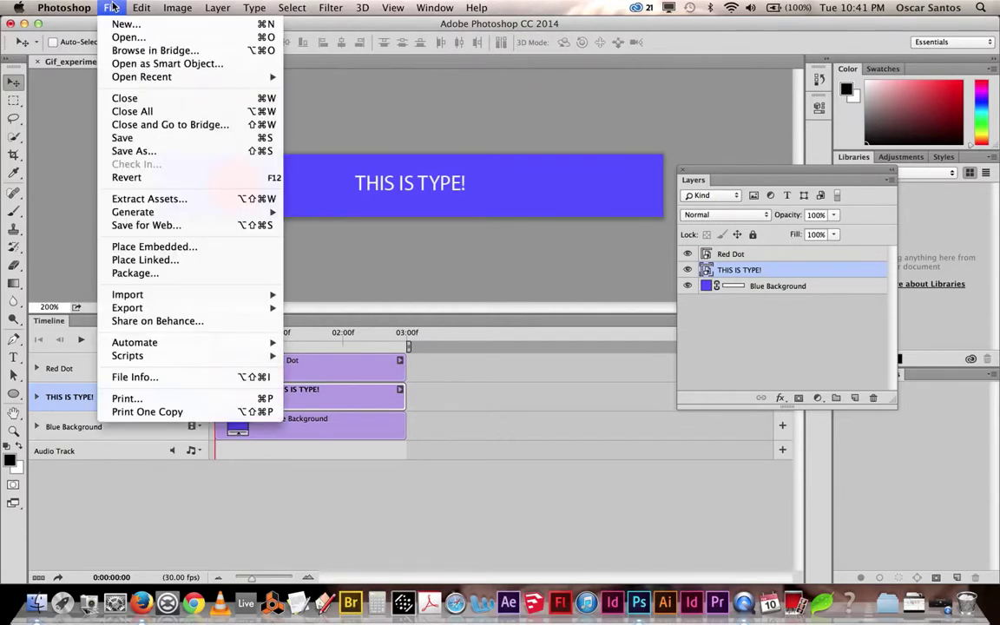
left_click(144, 226)
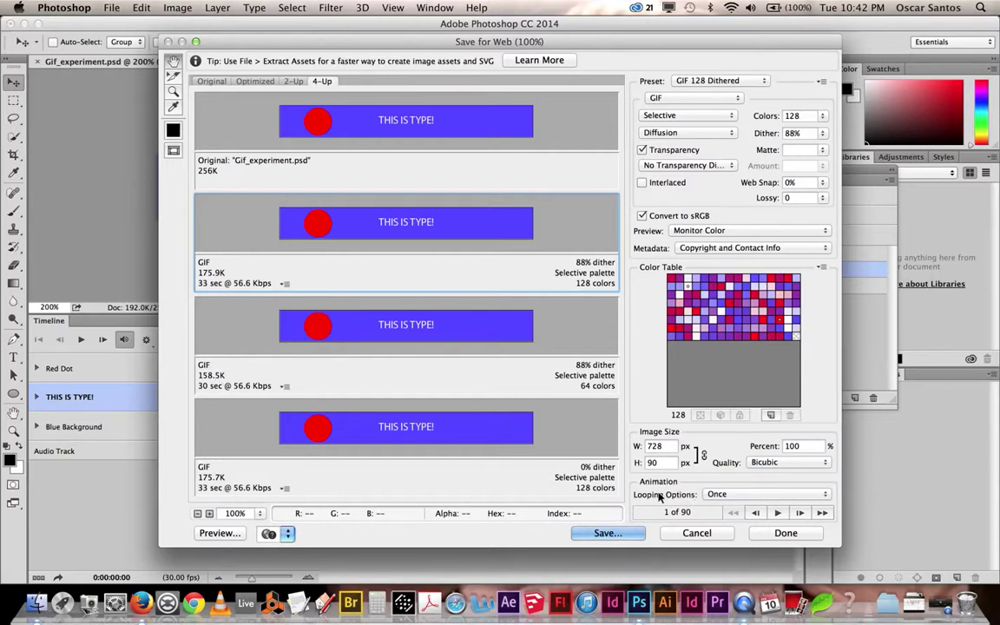
left_click(744, 495)
left_click(744, 496)
left_click(743, 495)
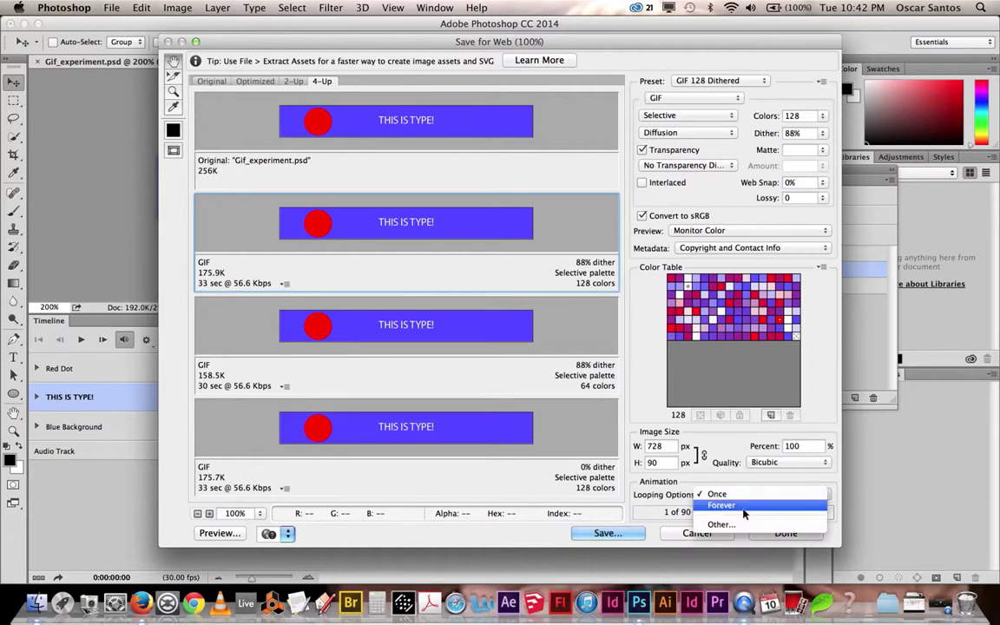
left_click(743, 510)
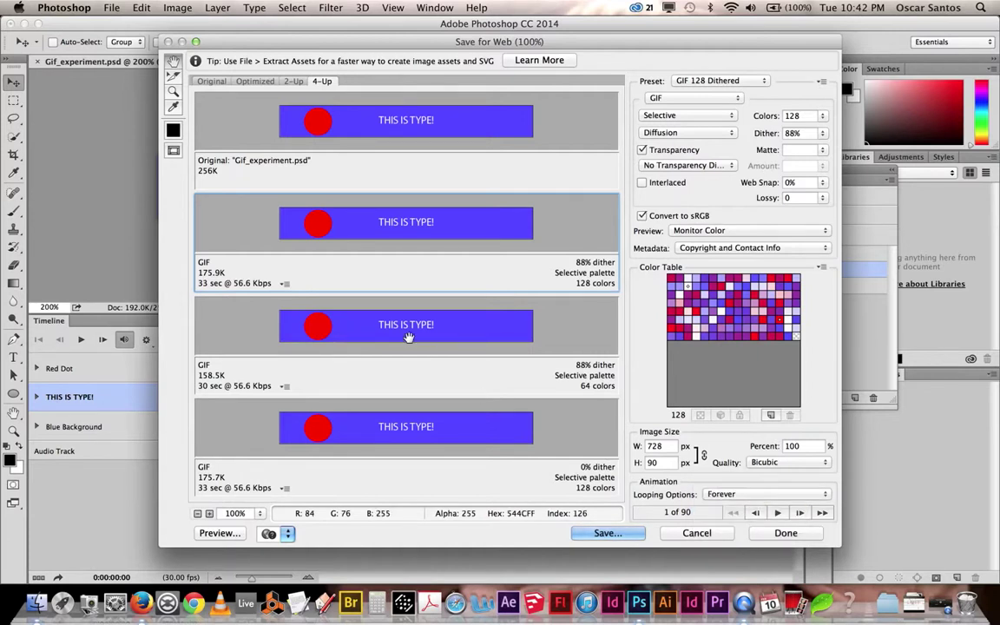
- Save the optimized GIF as Gif_experiment_video.gif
left_click(608, 533)
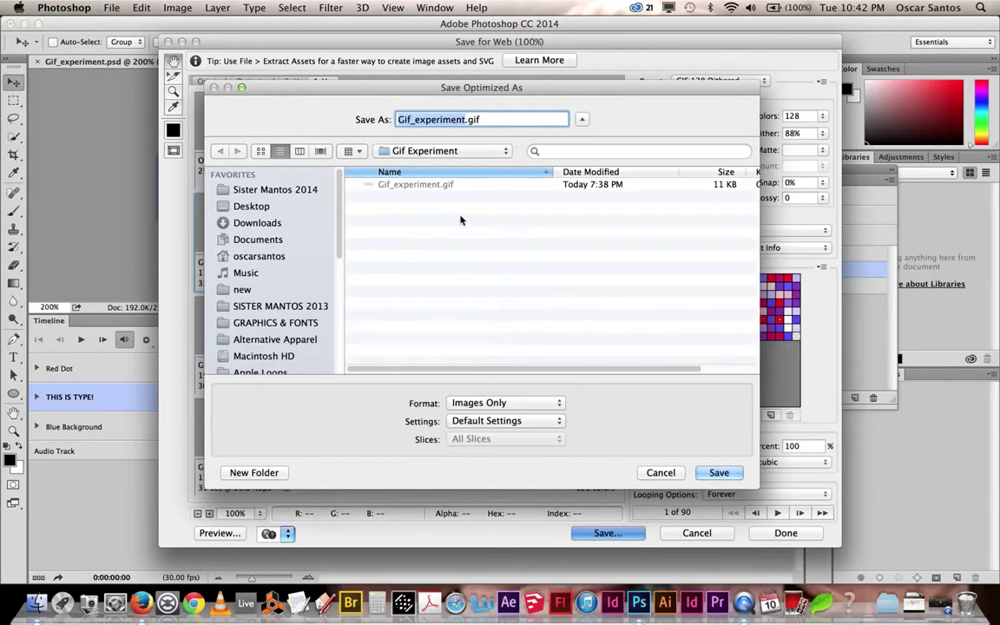
key("Right")
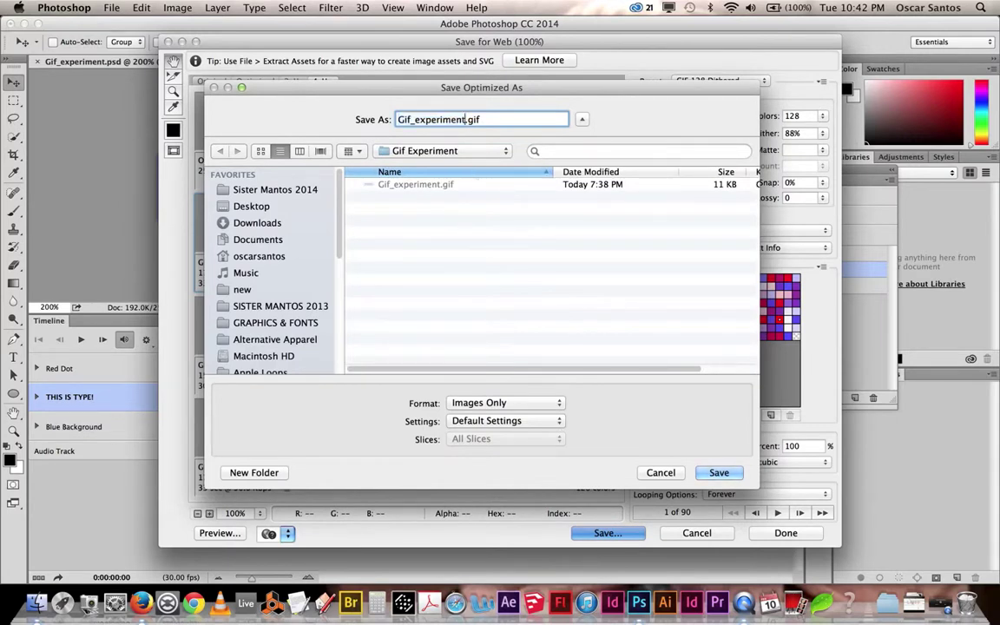
type("_video")
key("Return")
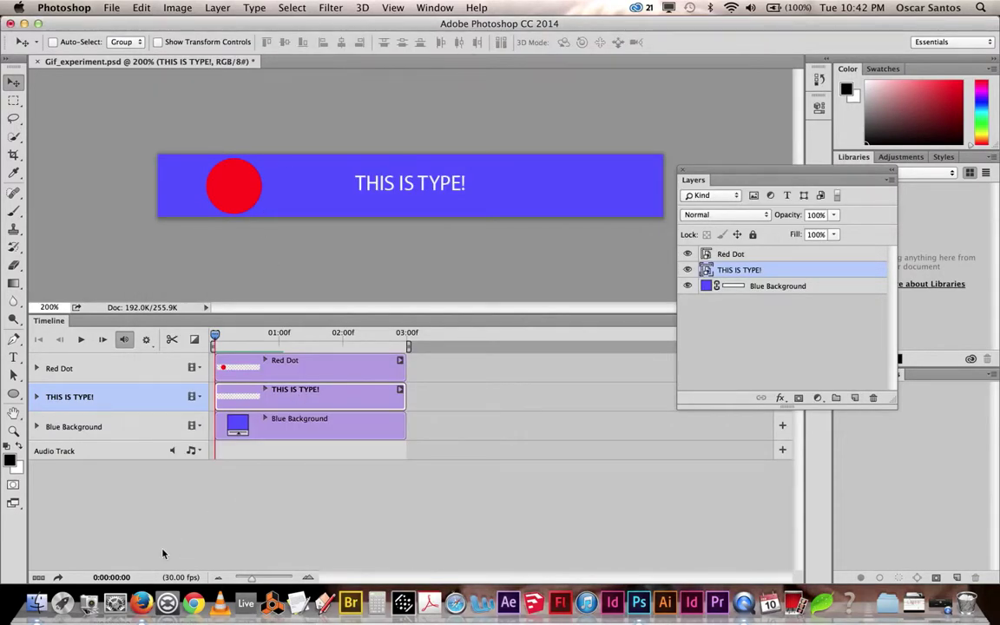
- Open Gif_experiment_video.gif from the Gif Experiment folder in Firefox
left_click(141, 602)
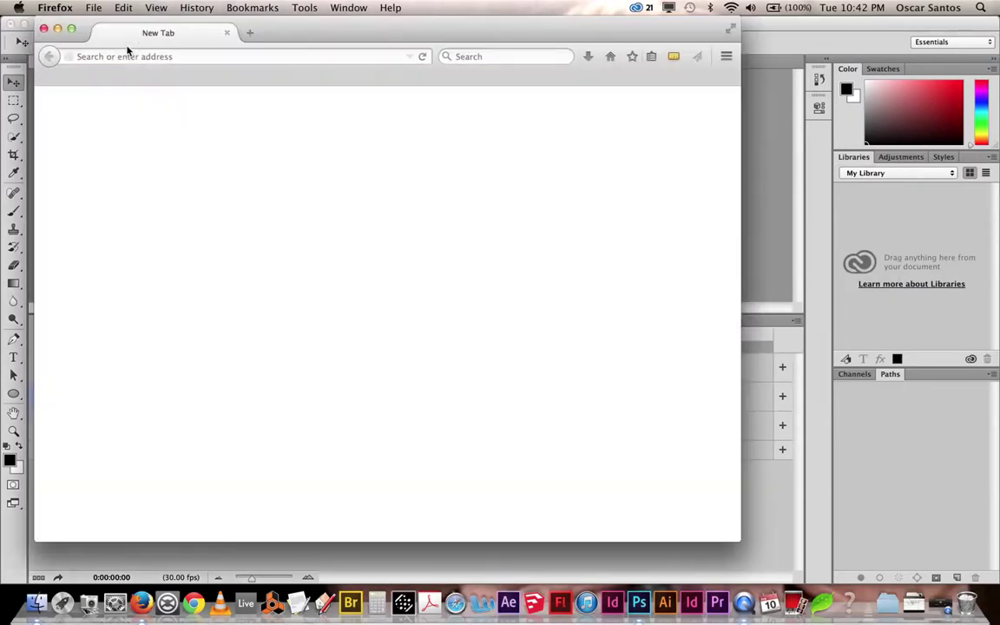
left_click(93, 7)
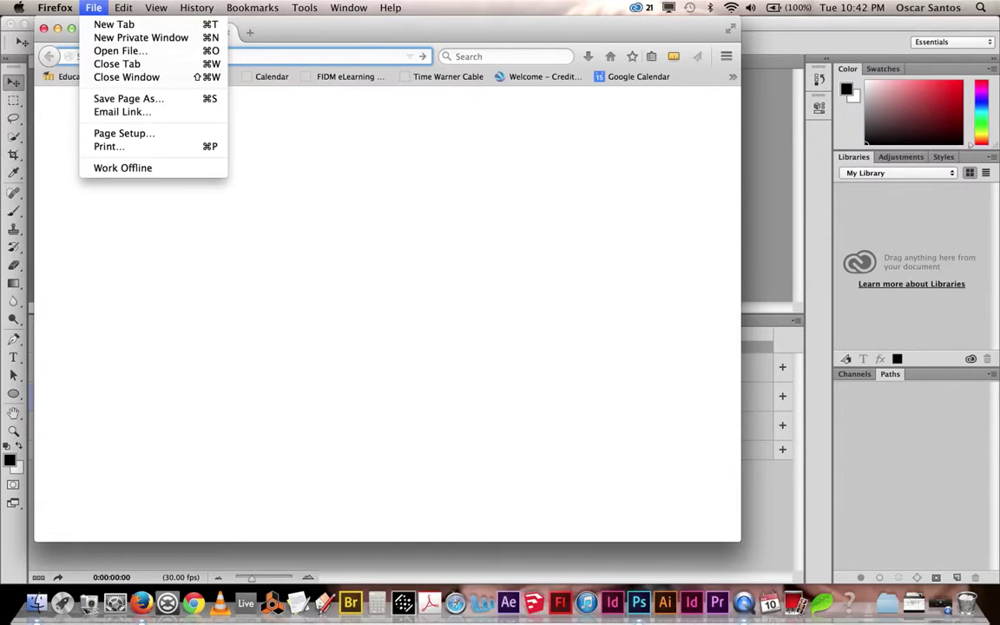
left_click(102, 52)
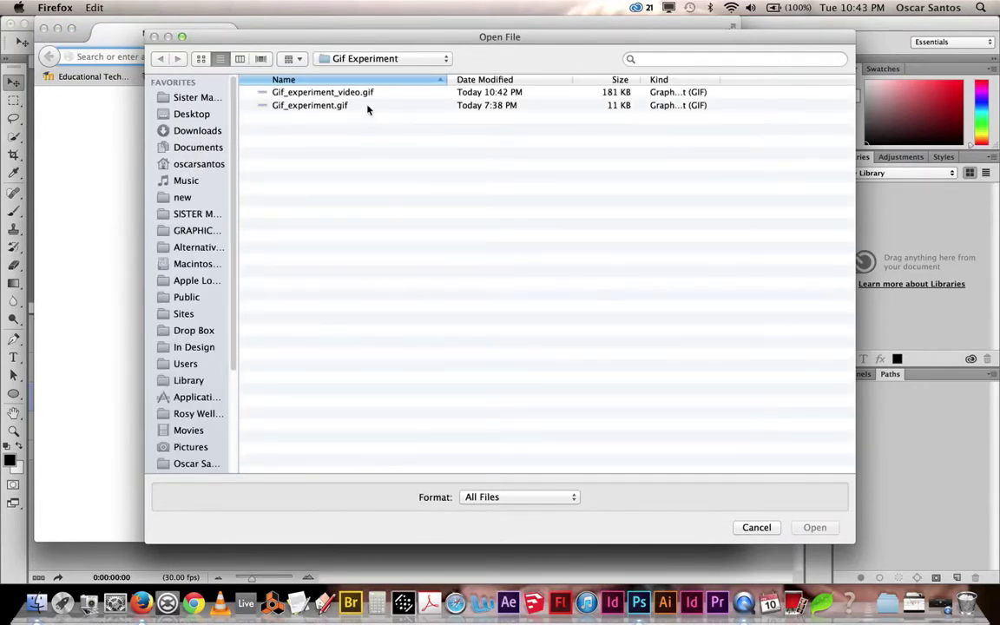
left_click(365, 95)
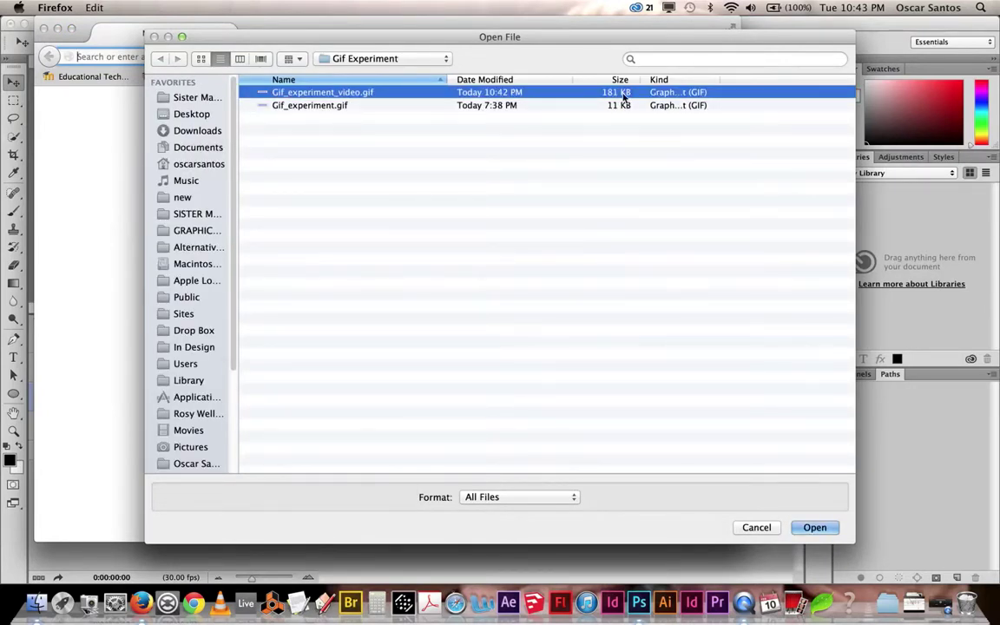
left_click(814, 527)
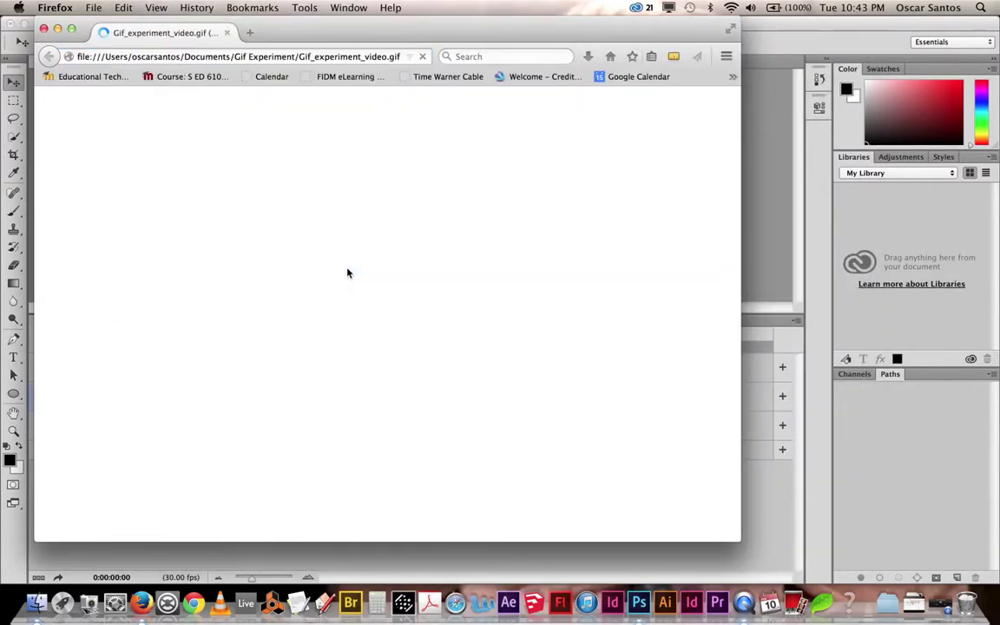